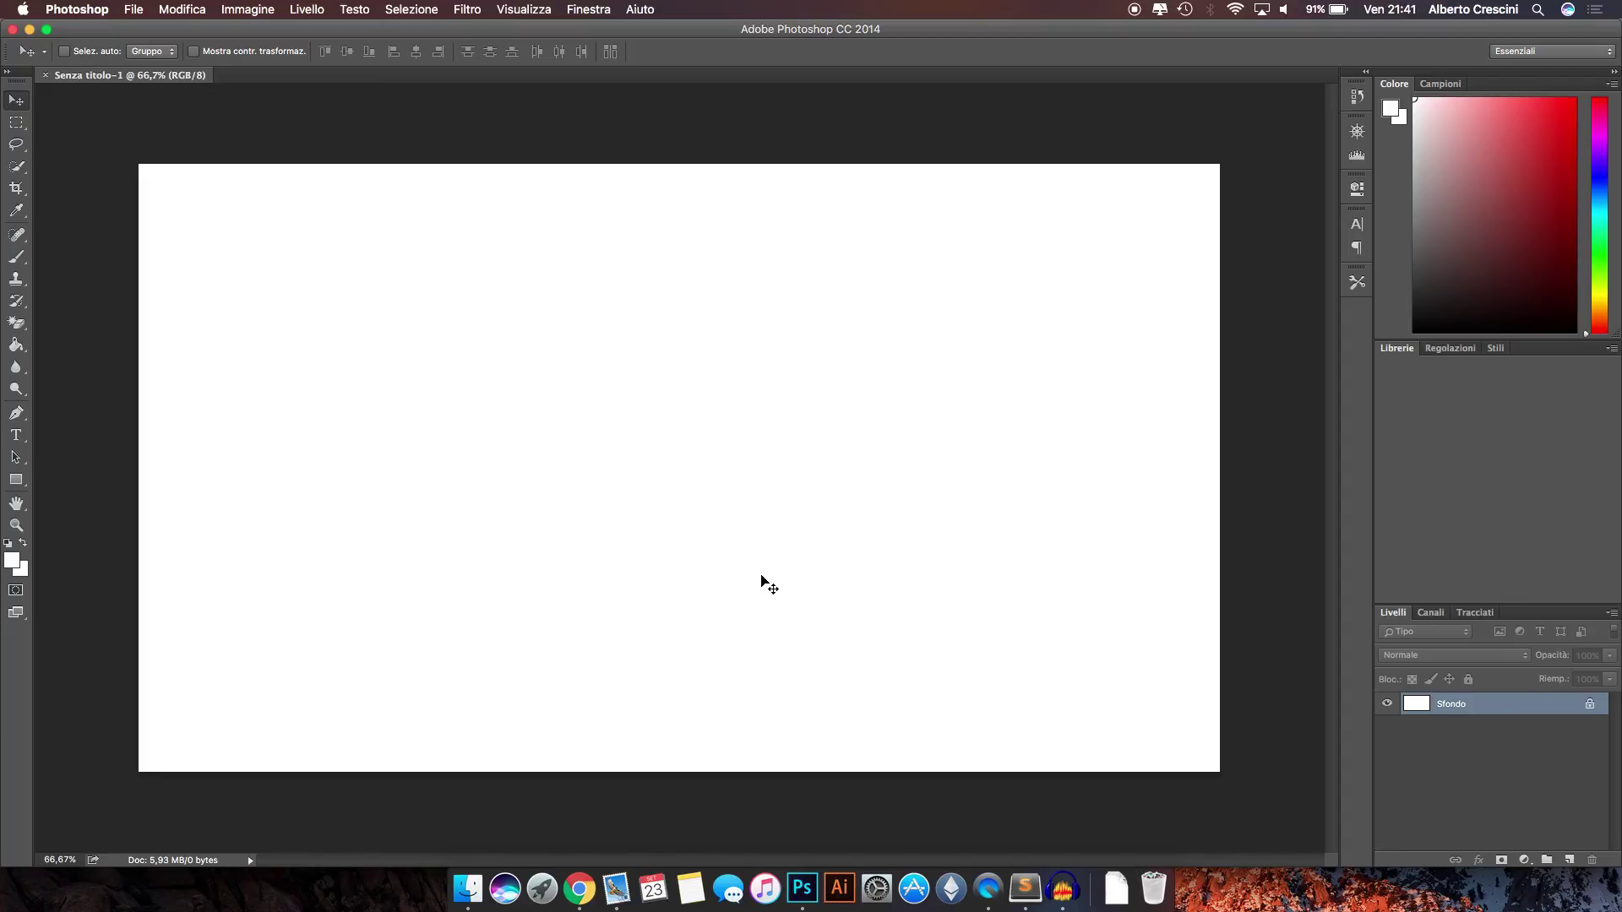
Search Google Images in Chrome for 'san francisco 1920x1080'.
left_click(583, 878)
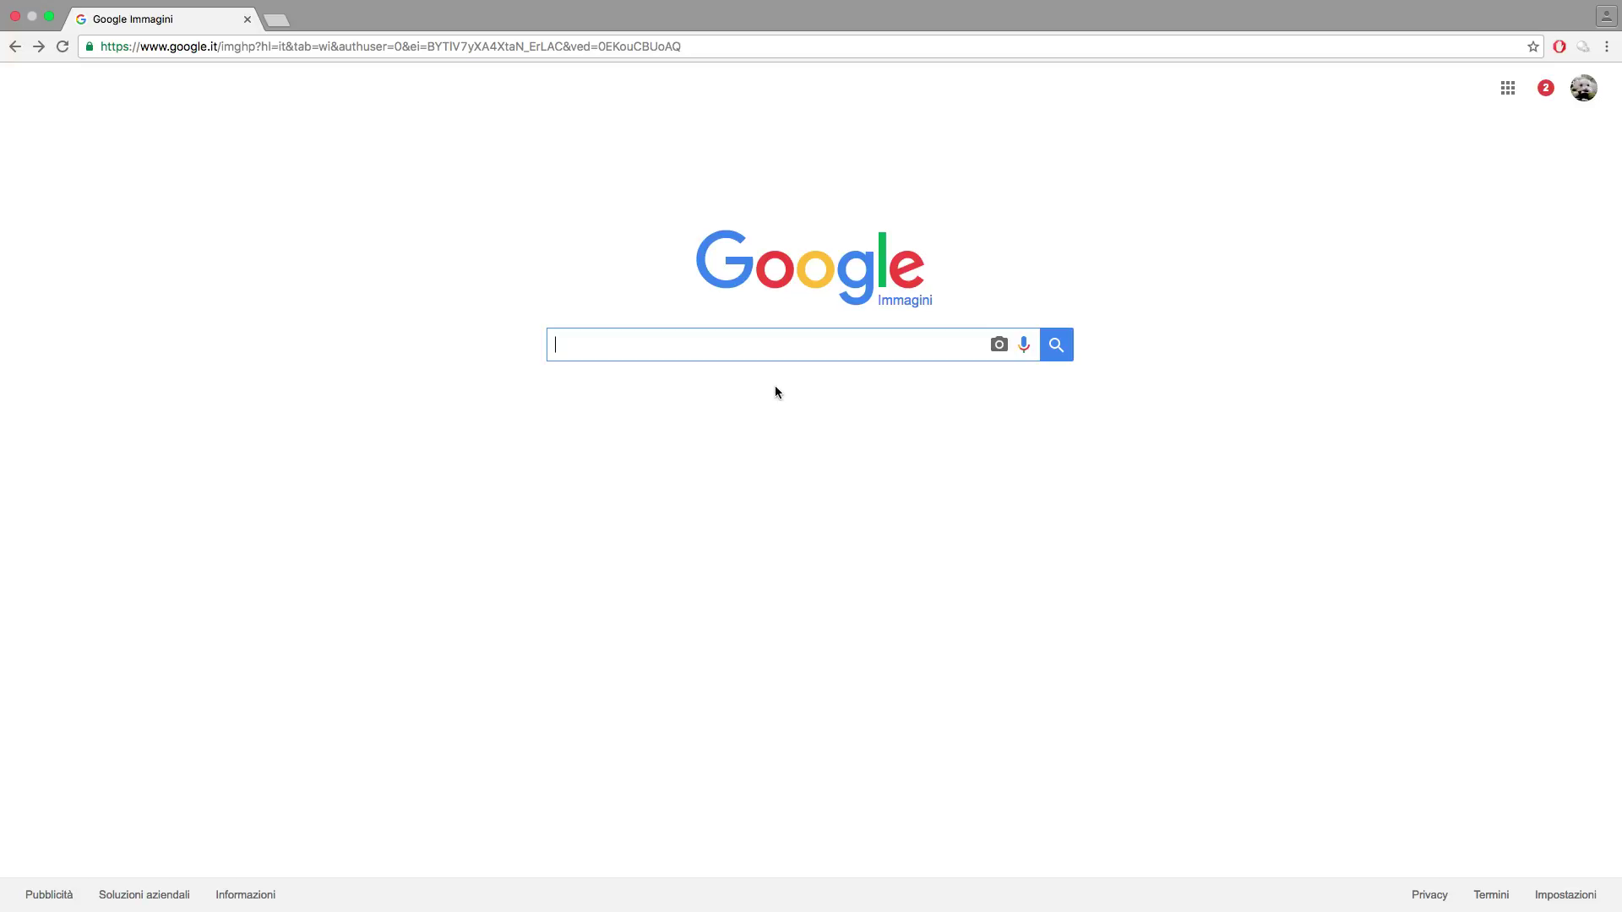
type("san")
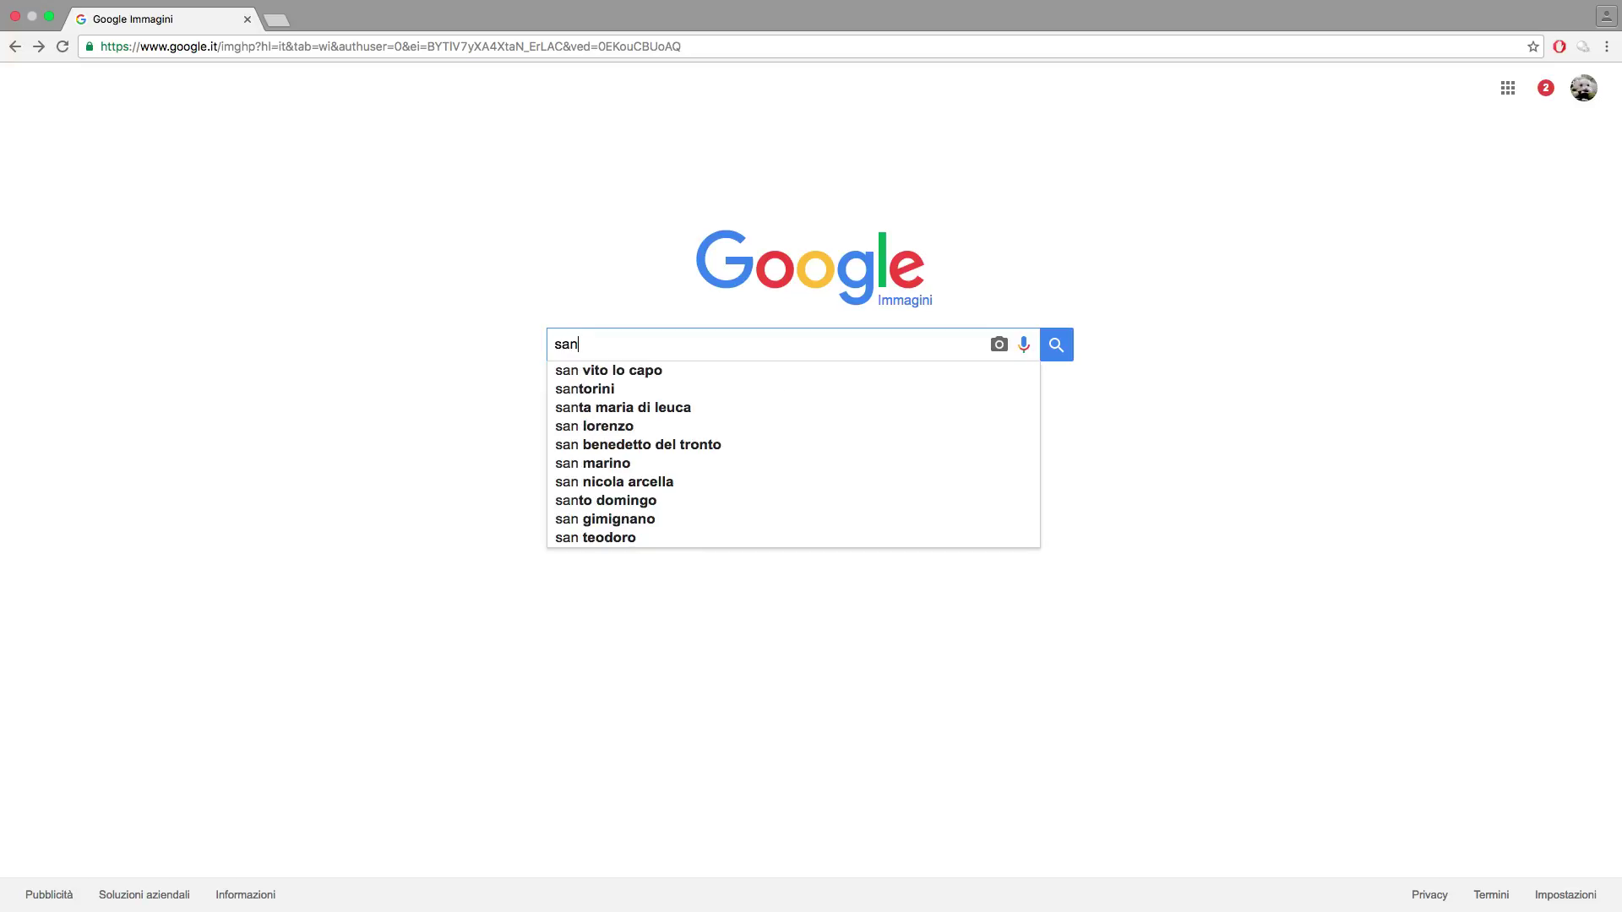
type(" francis")
key("BackSpace")
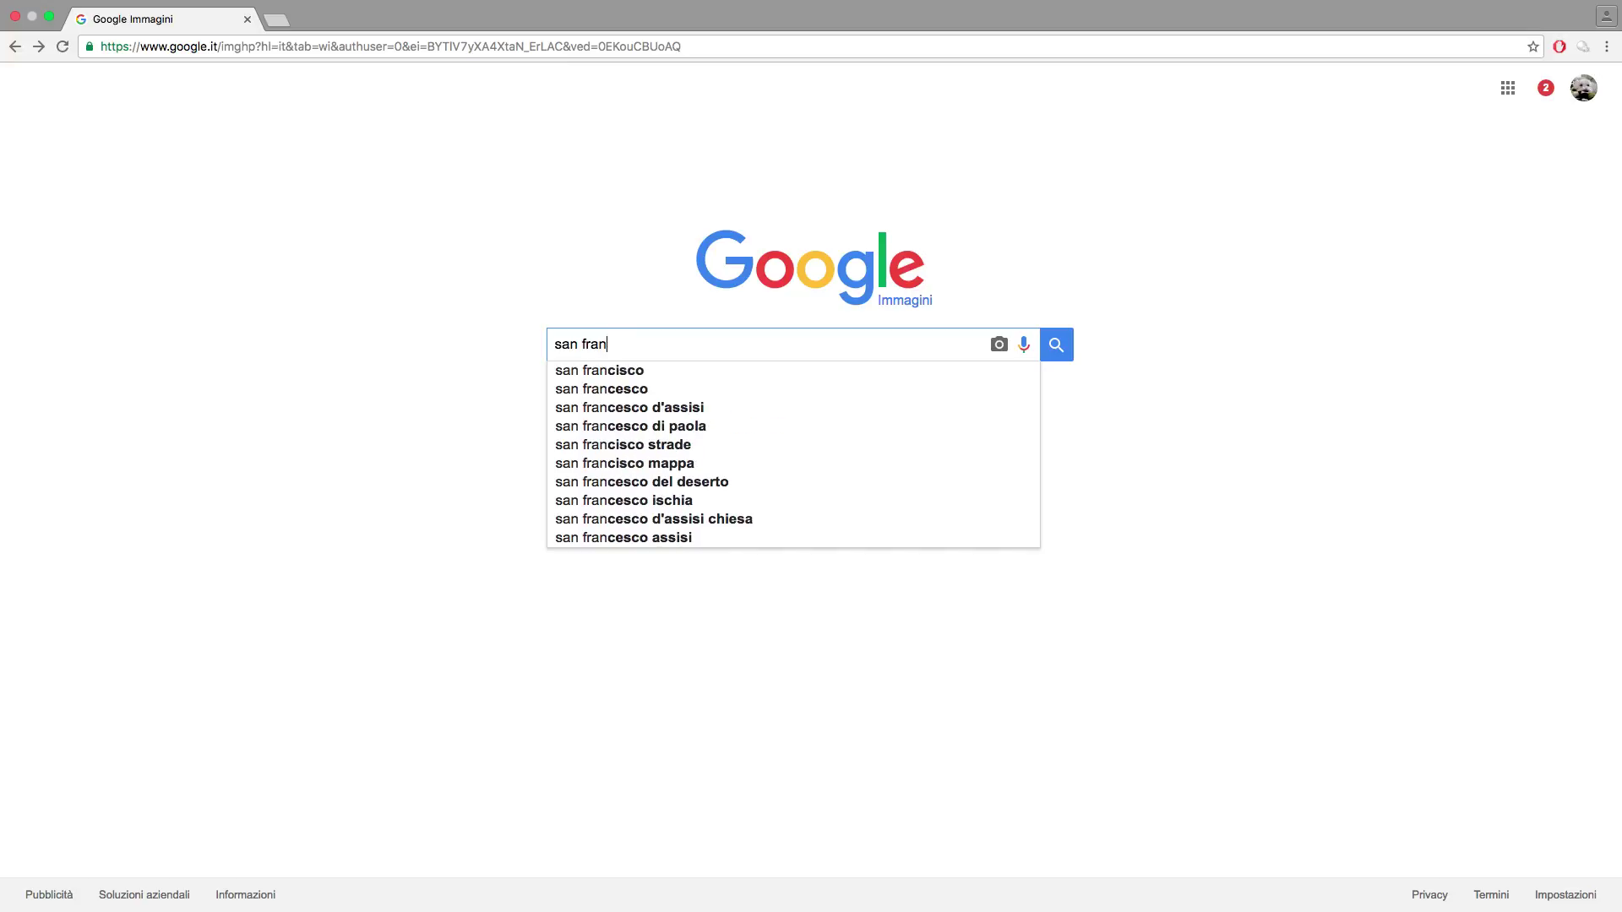
type("cisco 192")
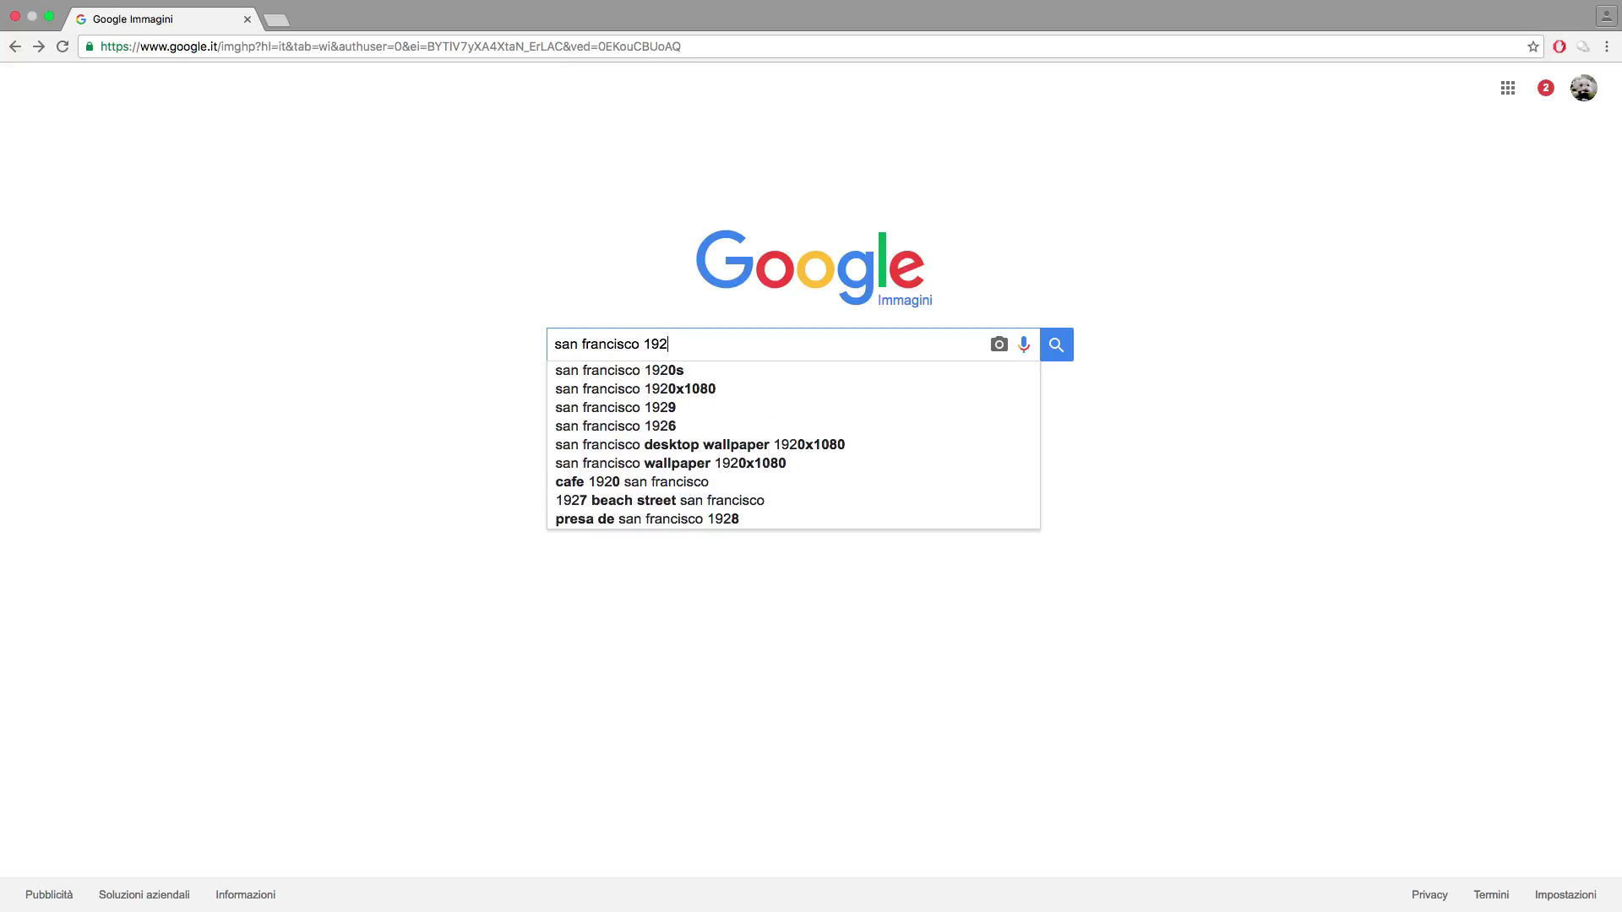
type("0x")
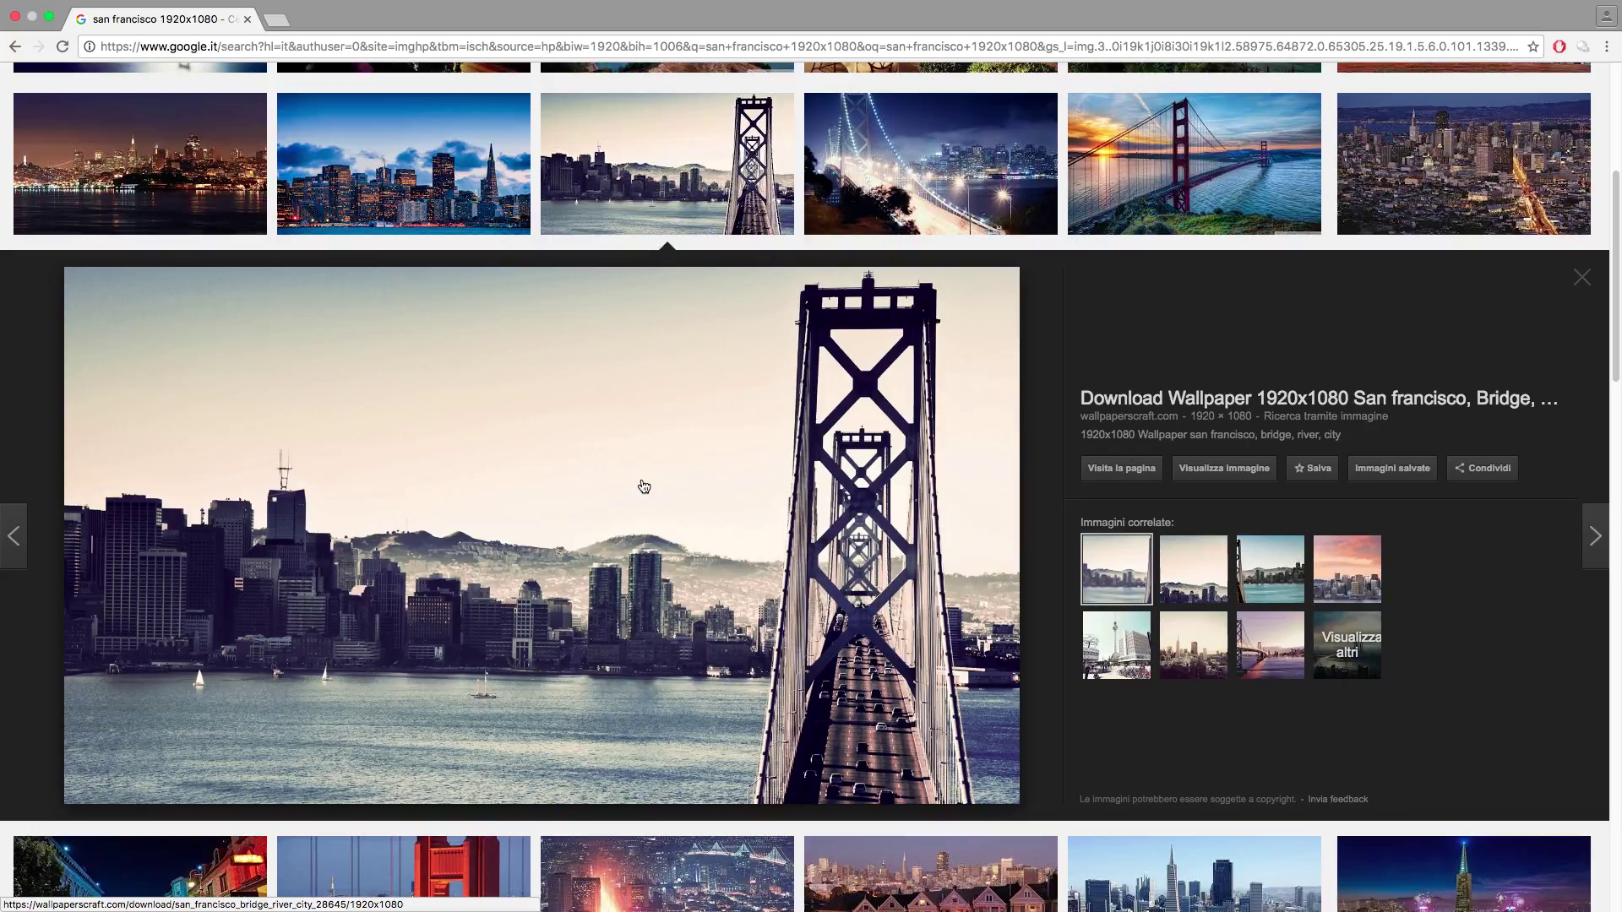
Save the bridge photo and drag the downloaded file onto the Photoshop document.
right_click(606, 497)
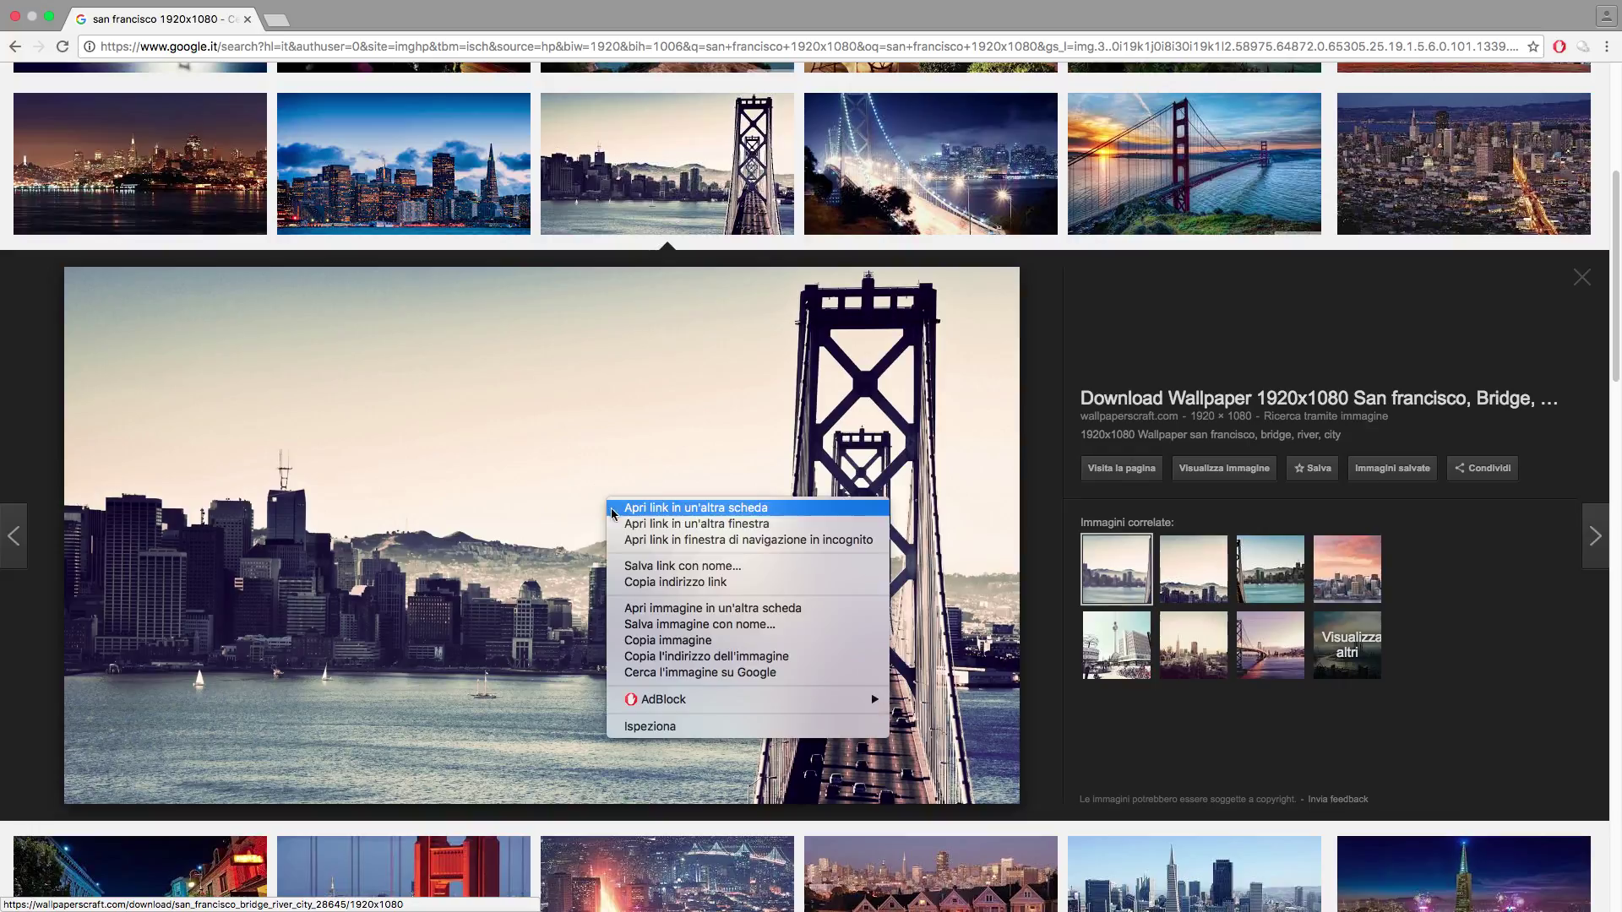
left_click(667, 626)
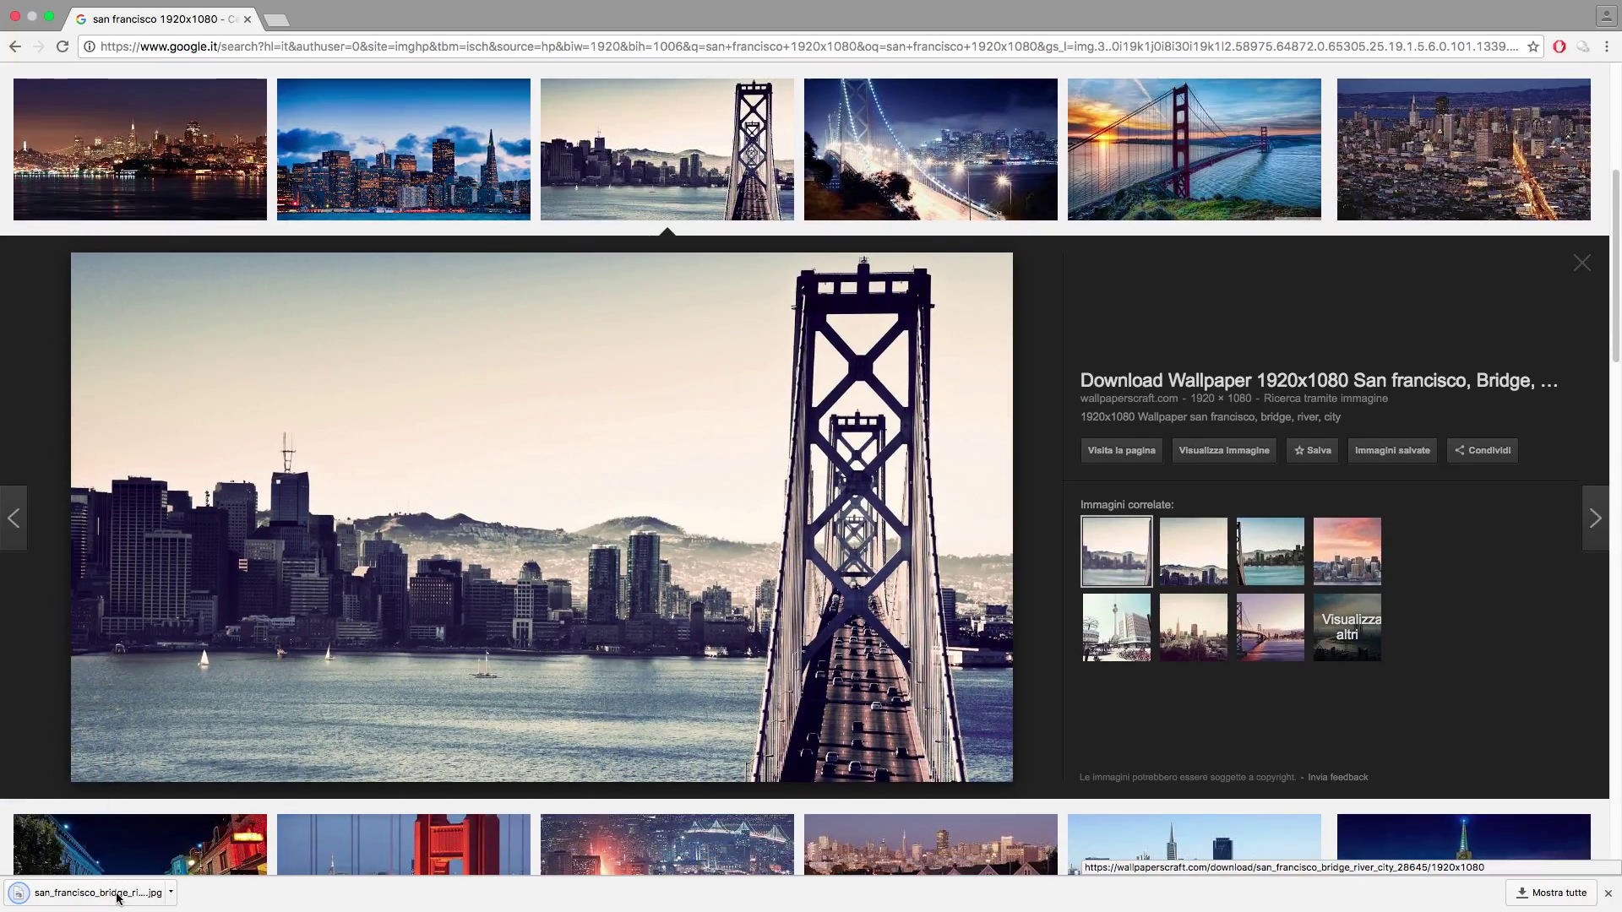
left_click(95, 895)
mouse_move(95, 896)
left_mouse_down()
mouse_move(794, 893)
mouse_move(517, 575)
left_mouse_up()
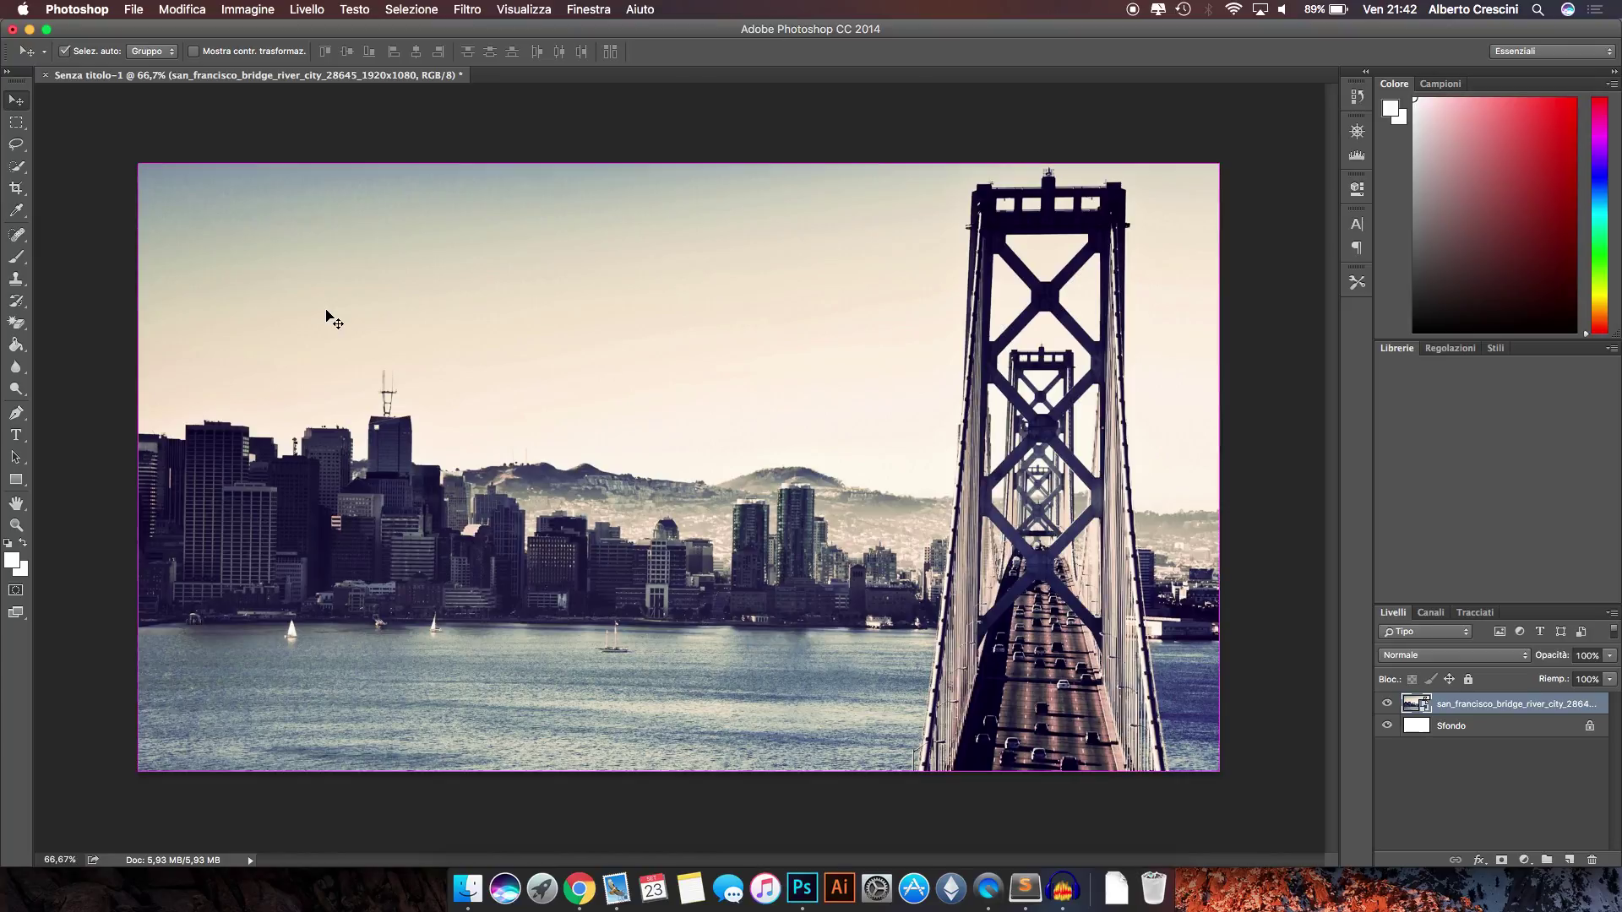
Commit the placed bridge photo so it fills the canvas.
key("super")
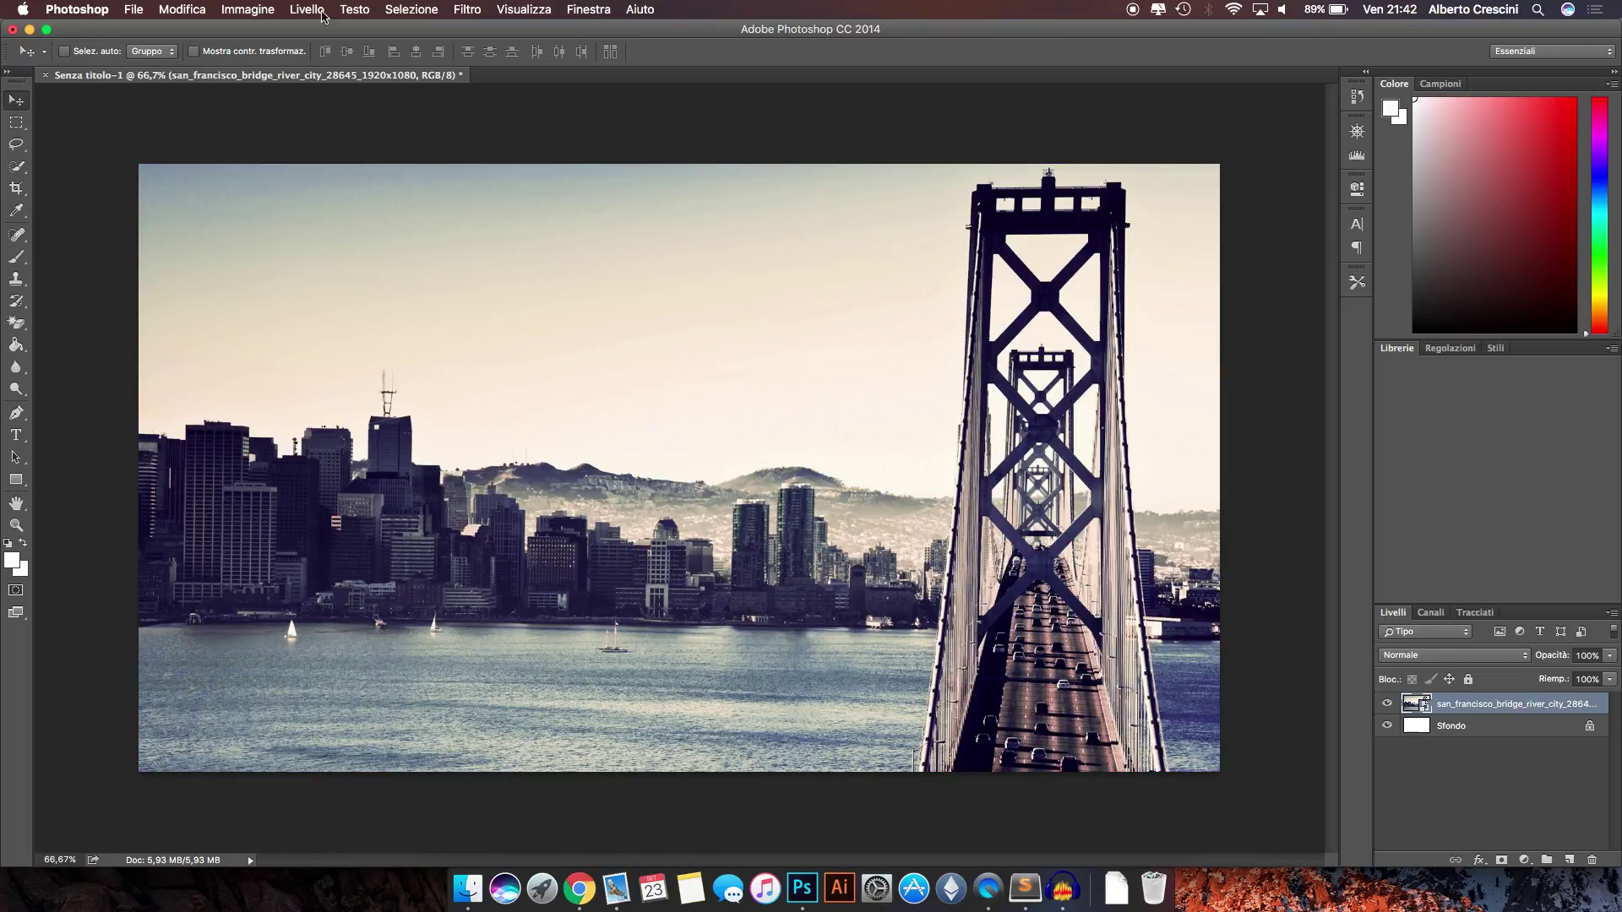
Add a new layer, Livello 1, above the photo and fill it solid white.
left_click(322, 8)
mouse_move(320, 28)
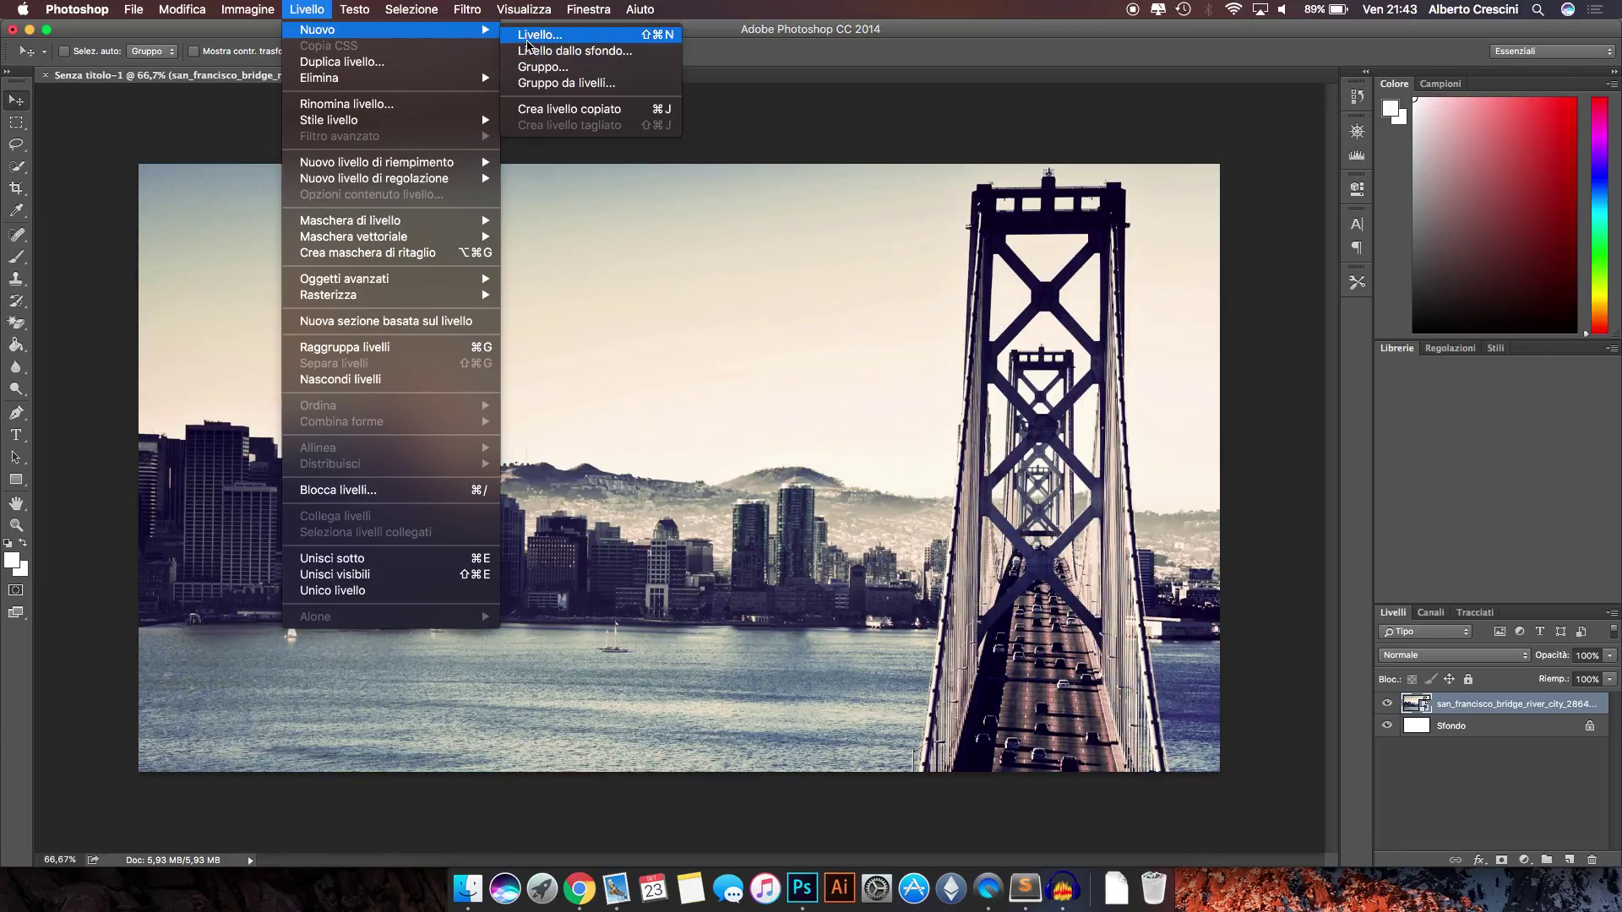
left_click(540, 35)
left_click(1004, 374)
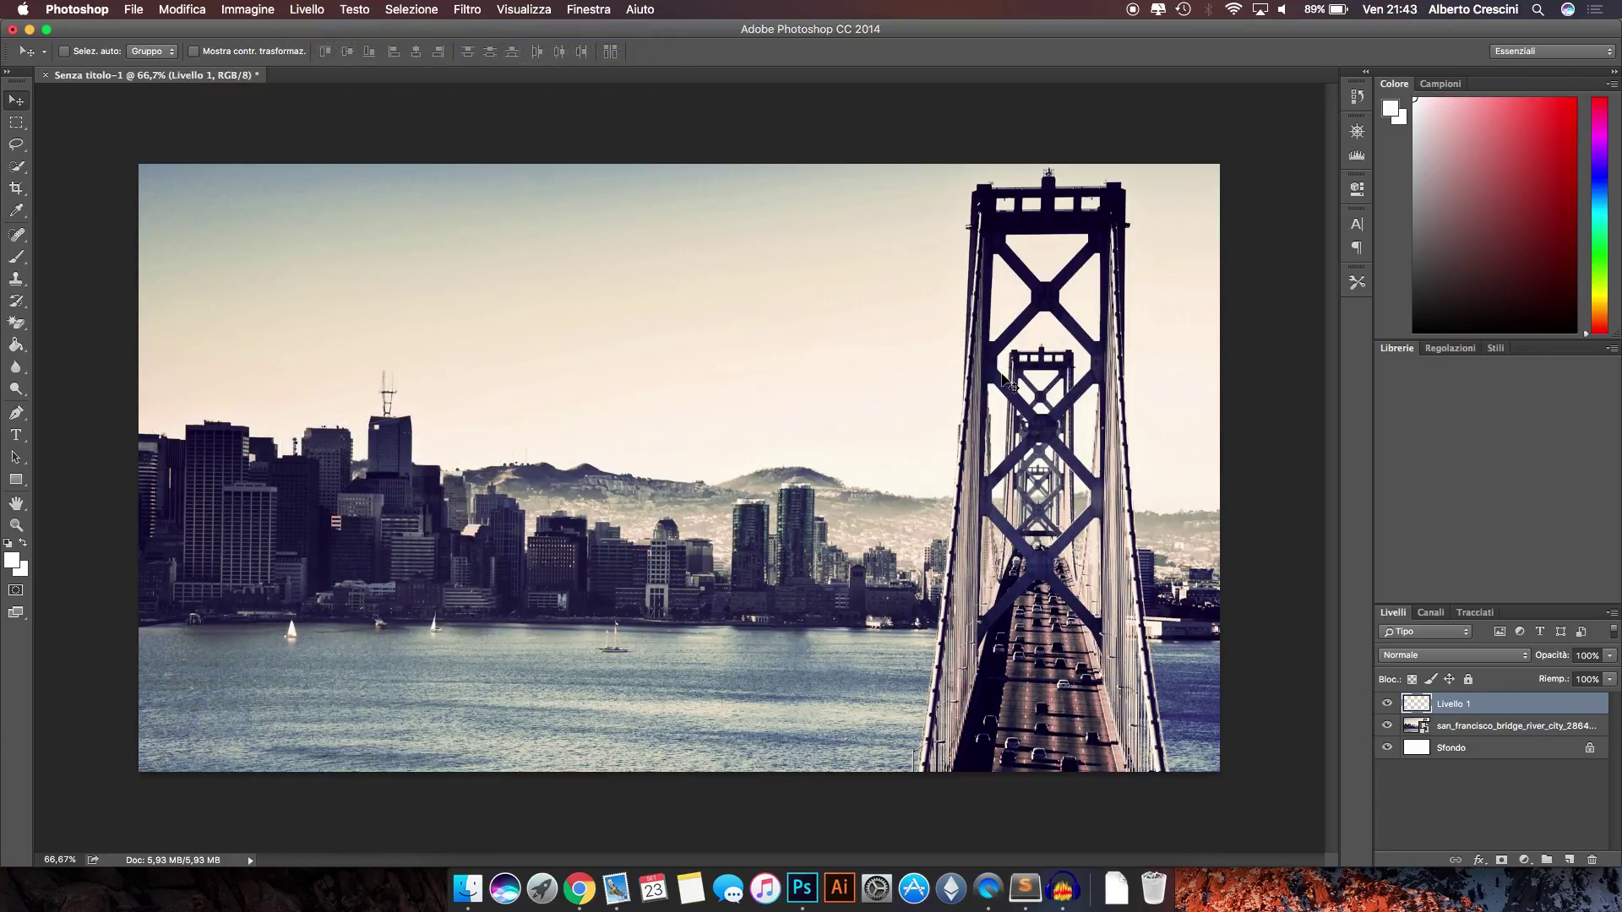
left_click(16, 346)
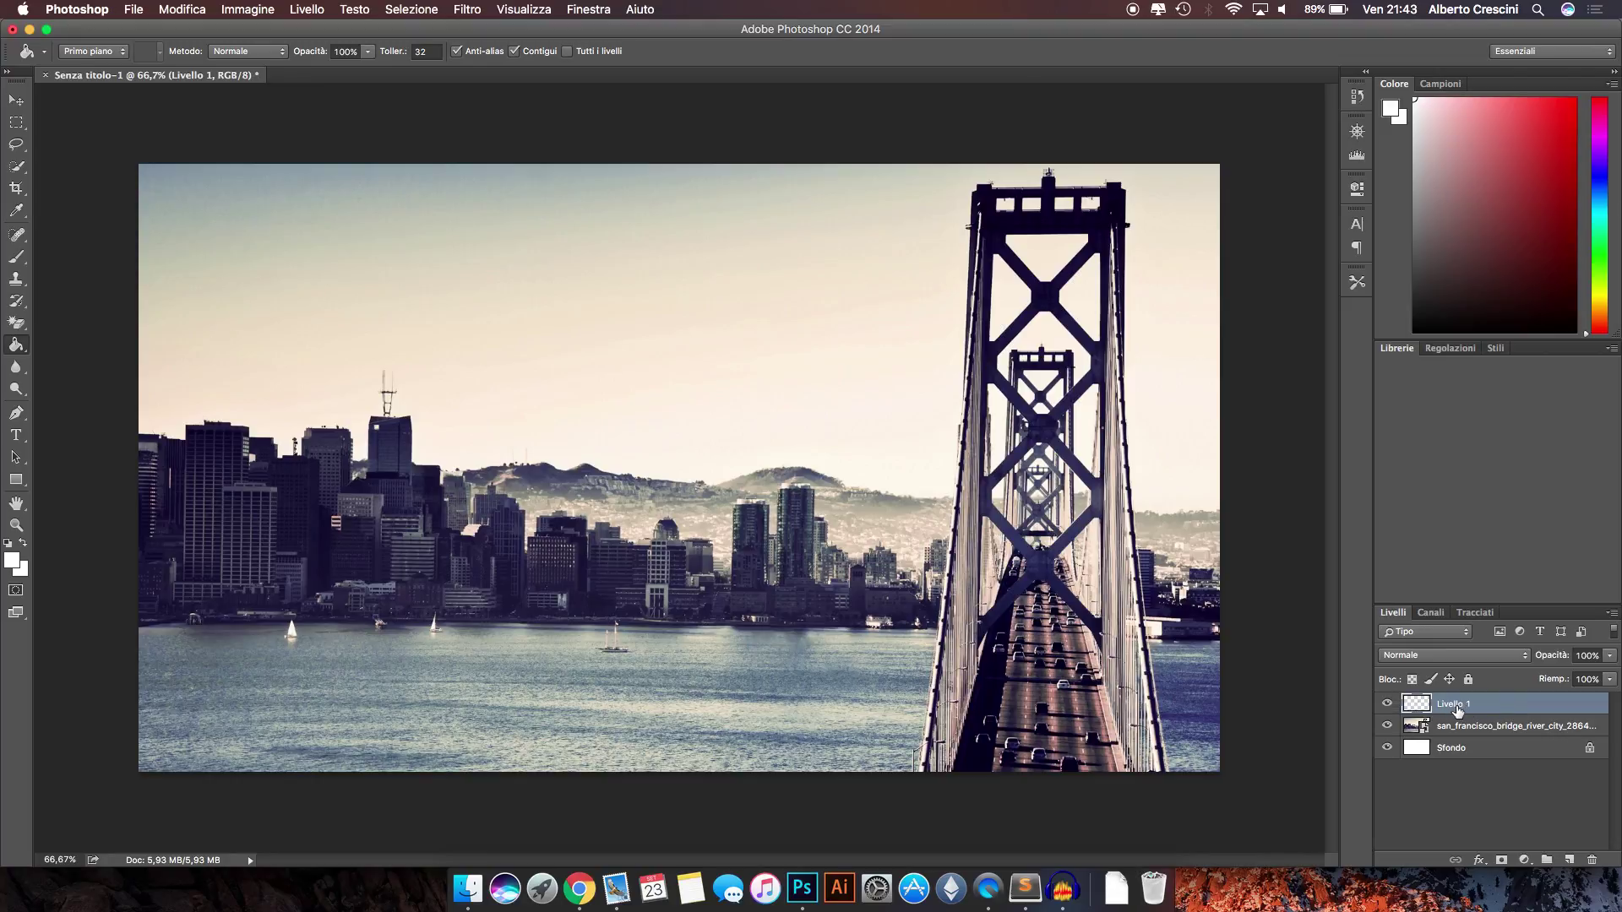
left_click(750, 391)
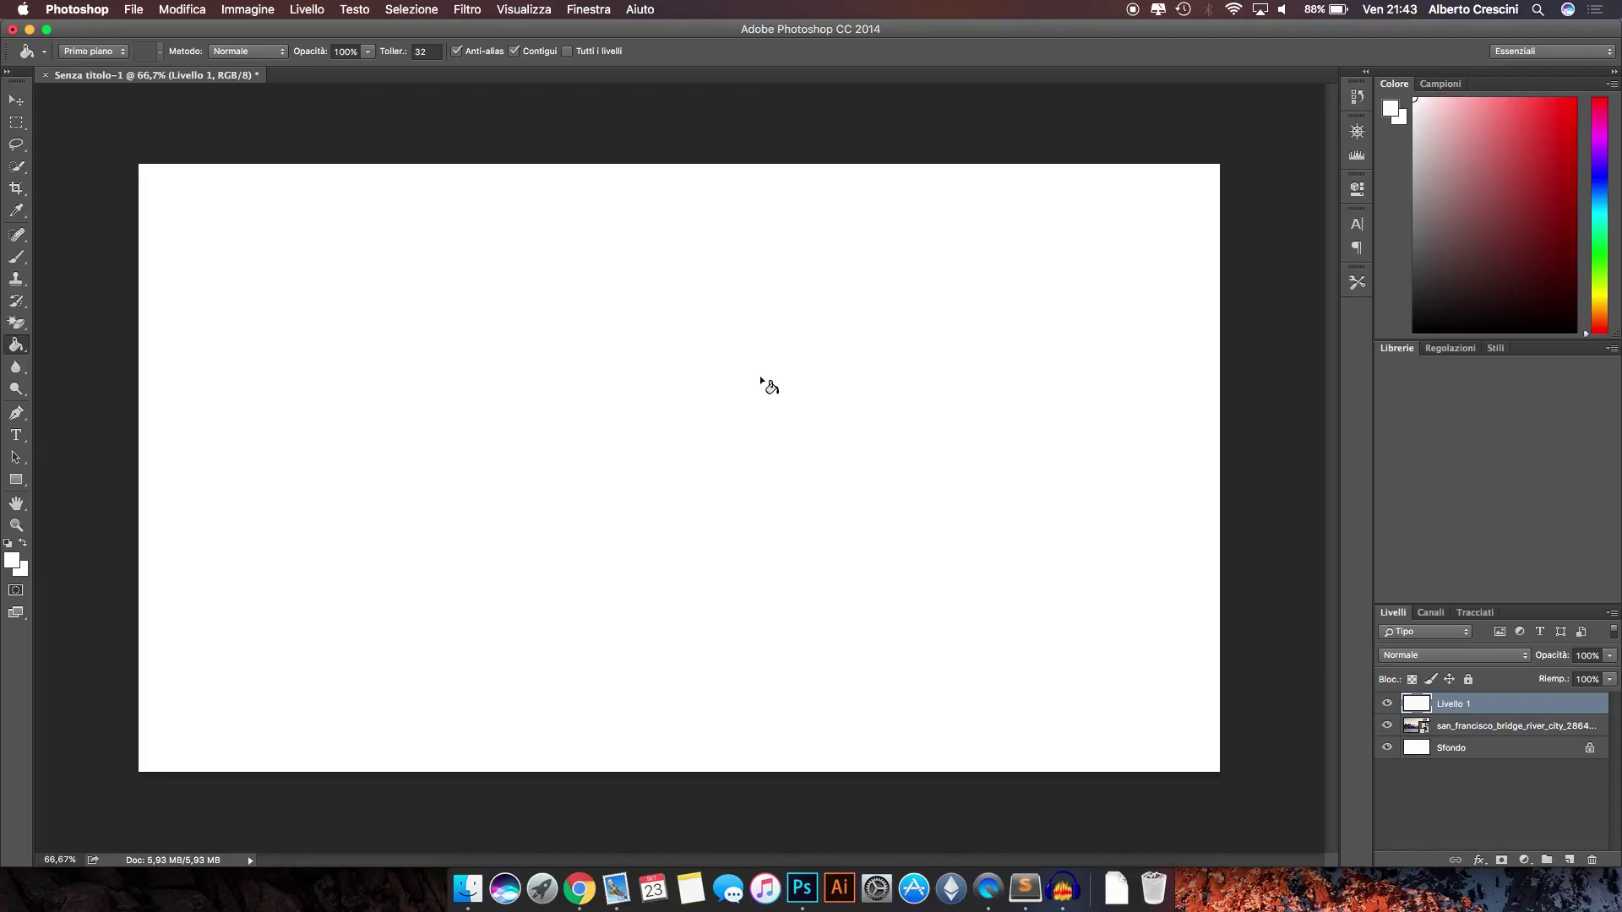
left_click(16, 434)
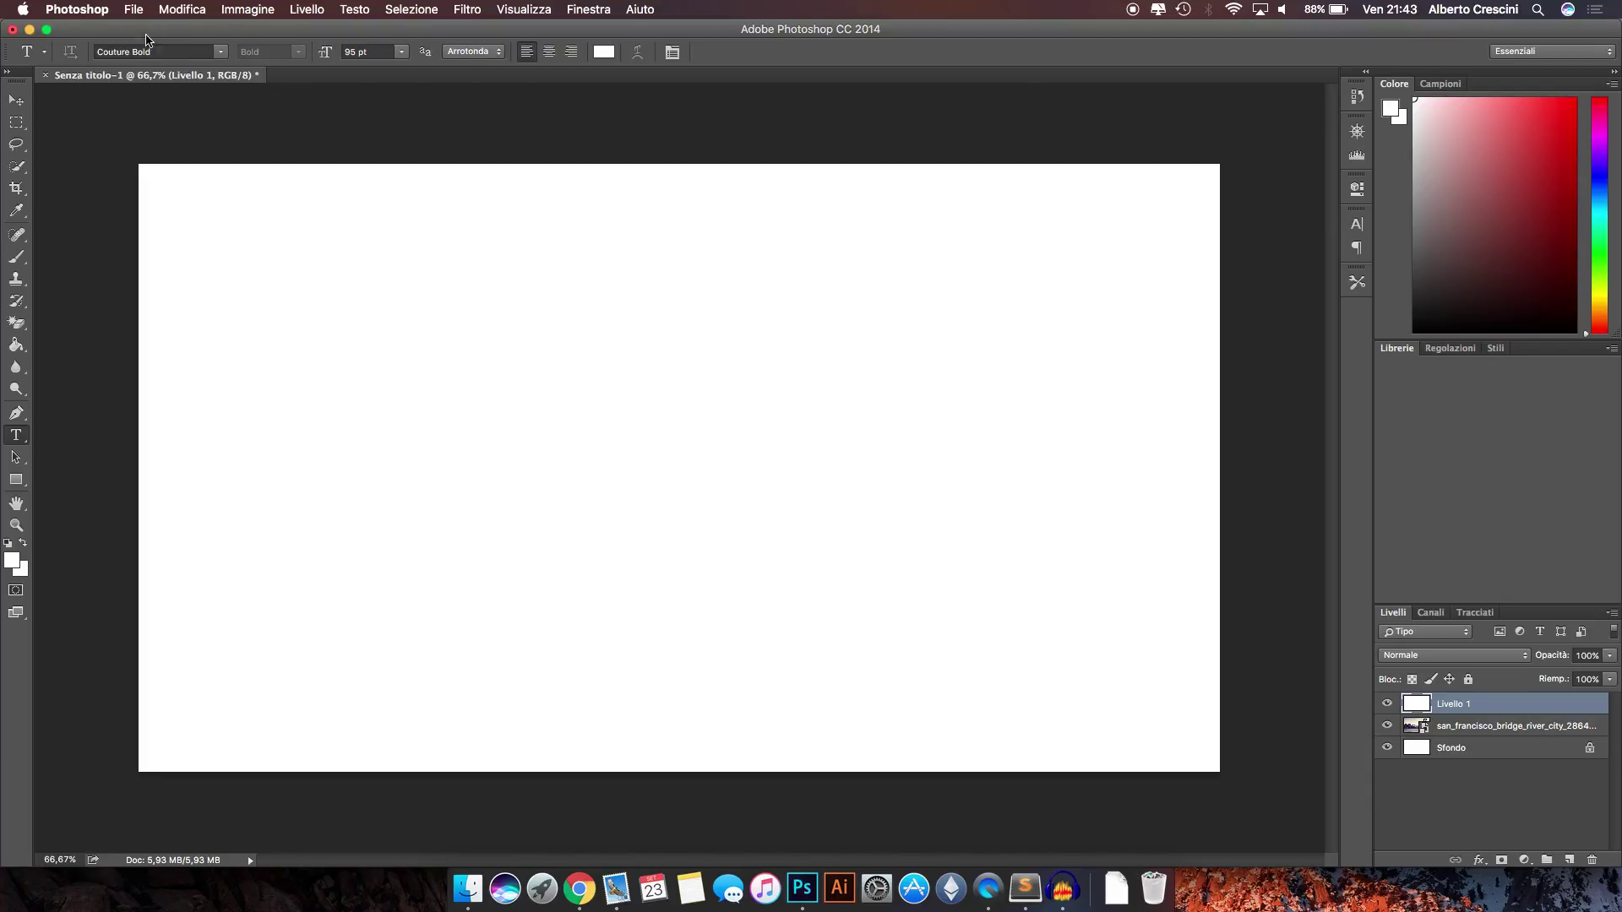
Set the type to Couture Bold 95 pt in black and start a text layer at upper left.
left_click(174, 50)
left_click(183, 55)
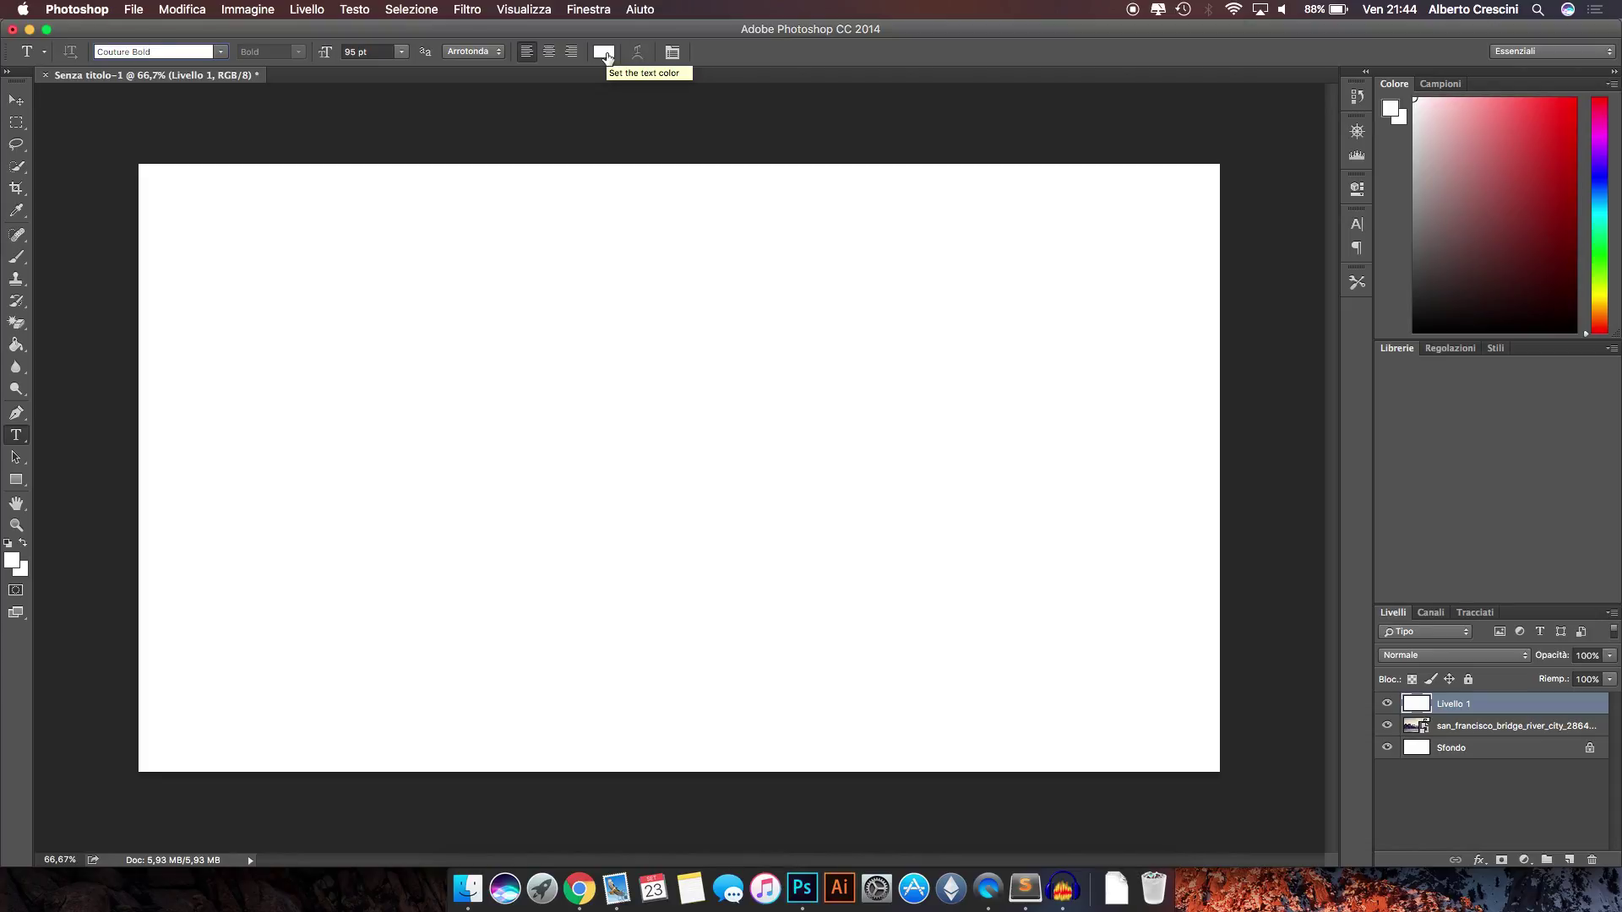
key("d")
left_click(356, 337)
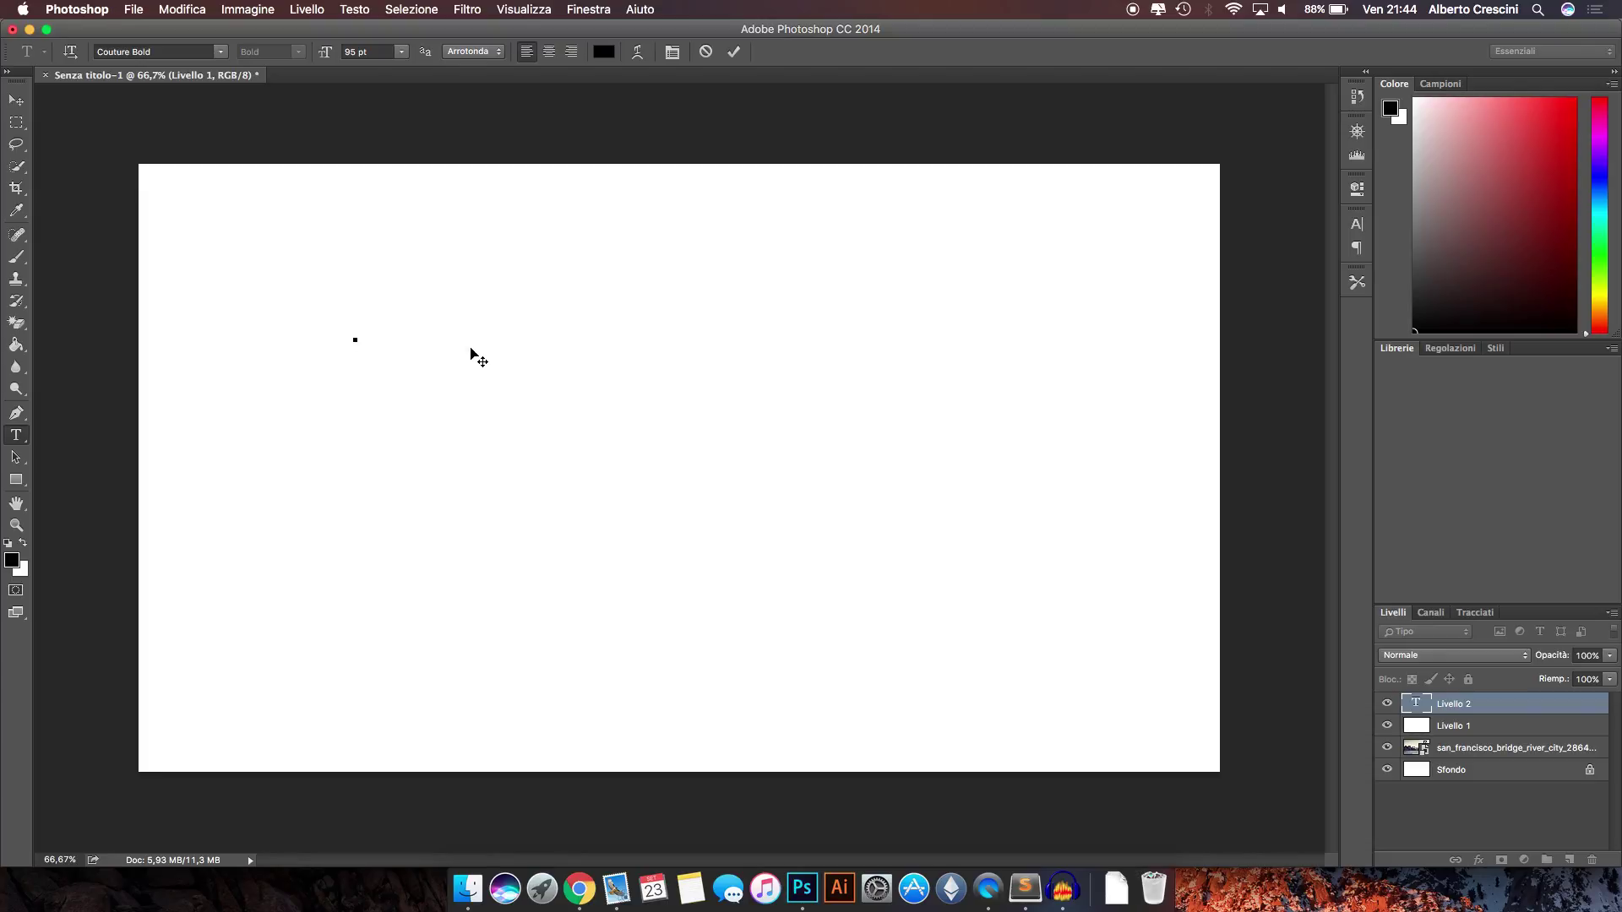
Finish typing SAN FRANCISCO, commit it, and drag the text to the canvas centre.
type("RA")
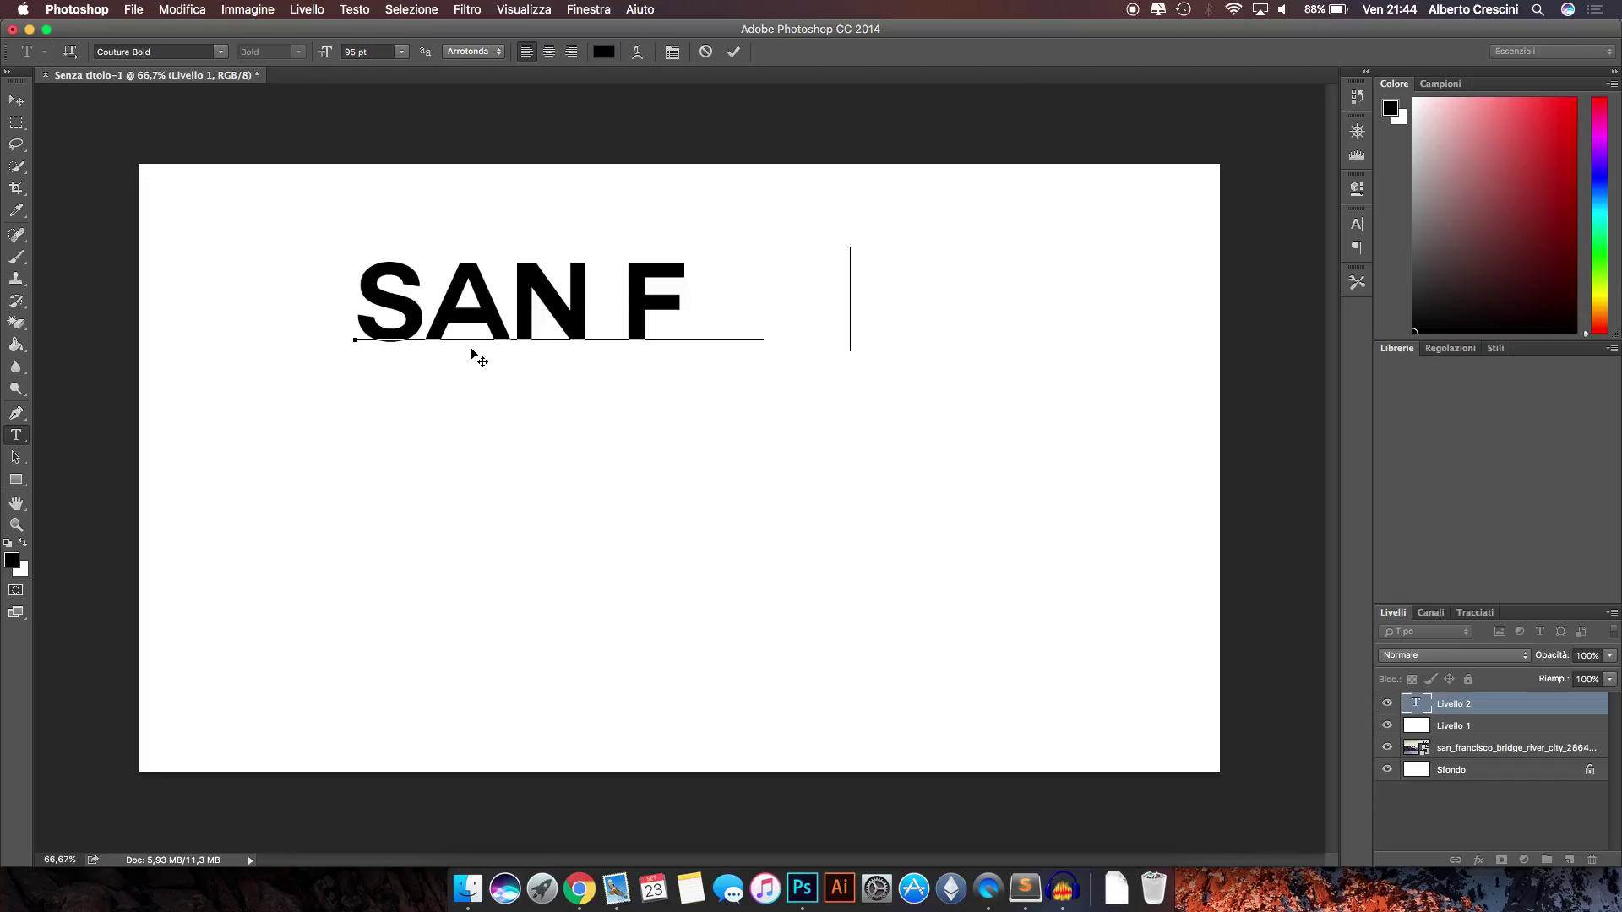
type("NCIS")
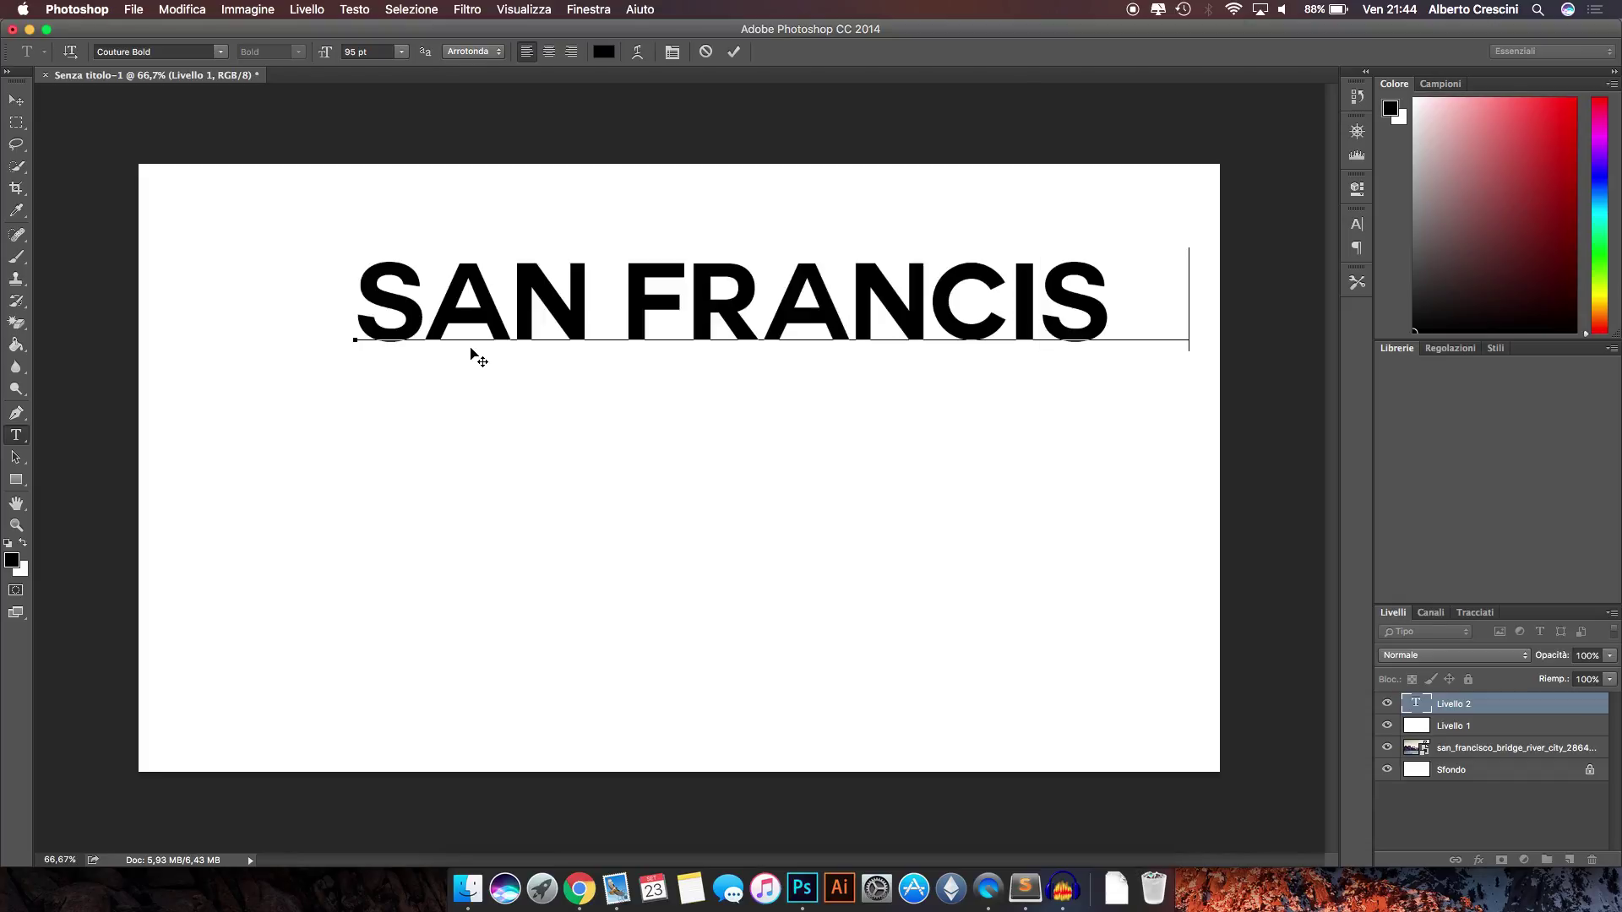
type("CO")
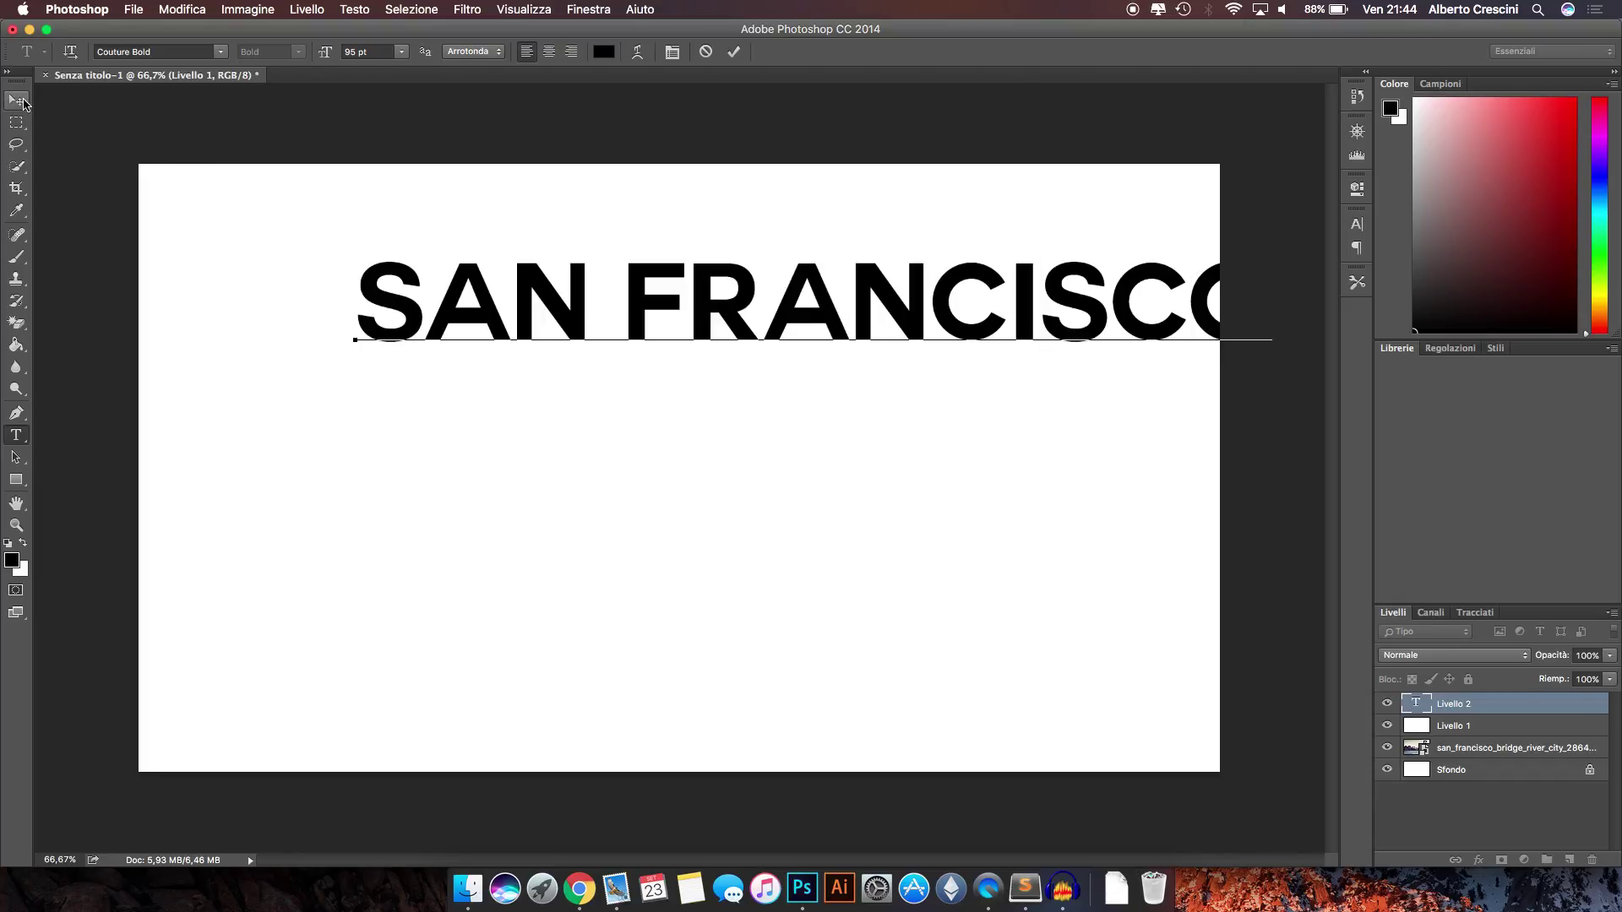
left_click(16, 100)
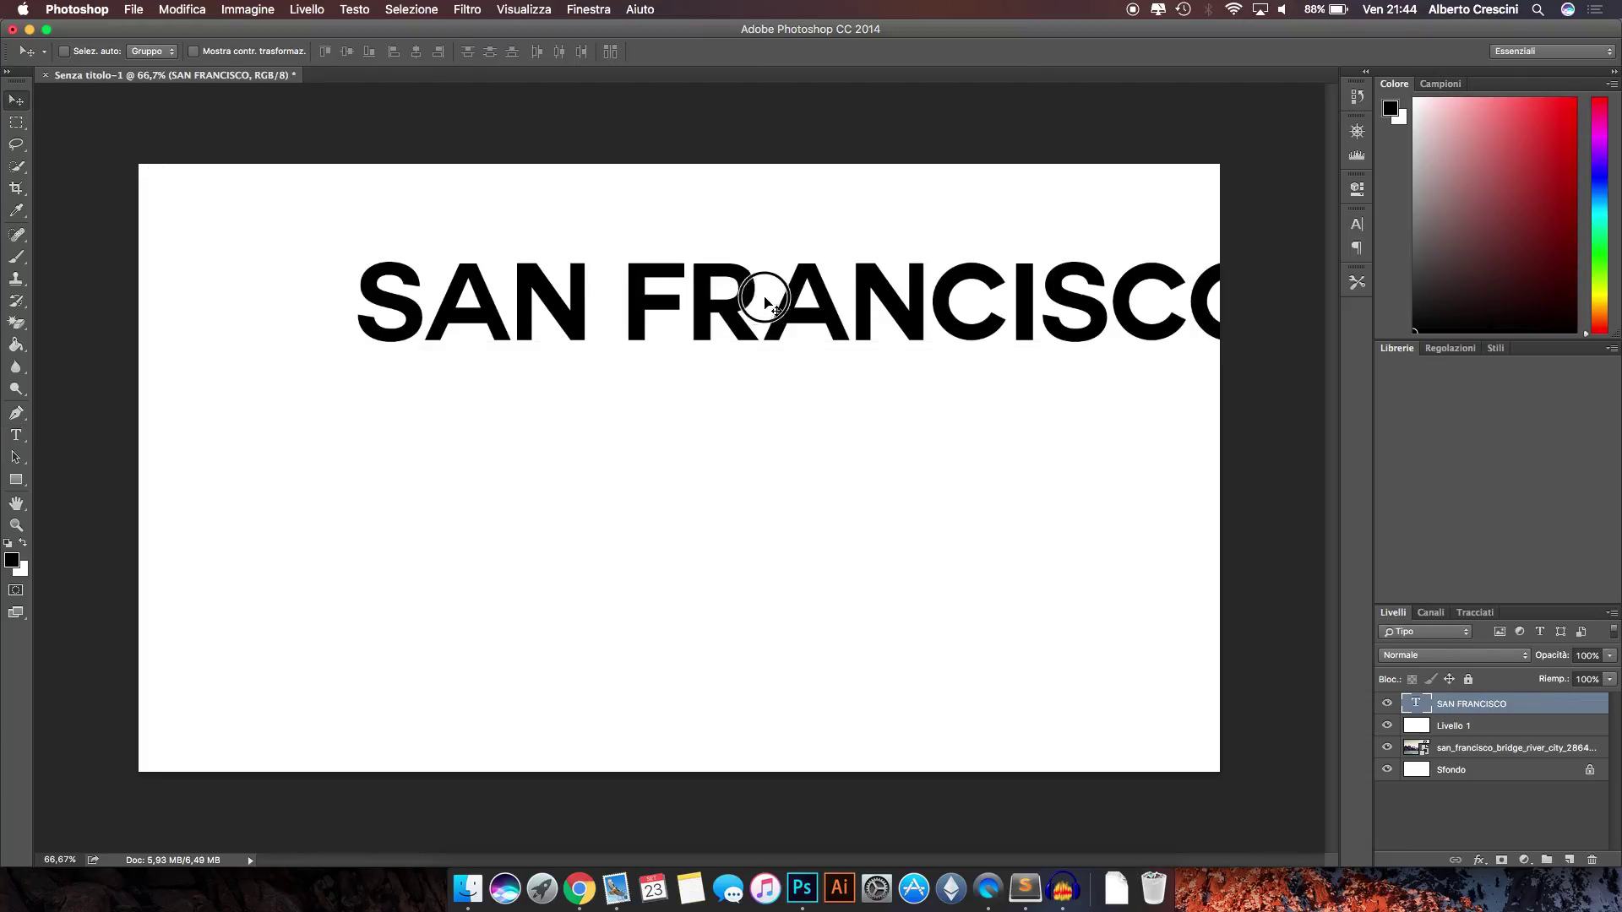
mouse_move(752, 293)
left_mouse_down()
mouse_move(676, 453)
mouse_move(634, 462)
left_mouse_up()
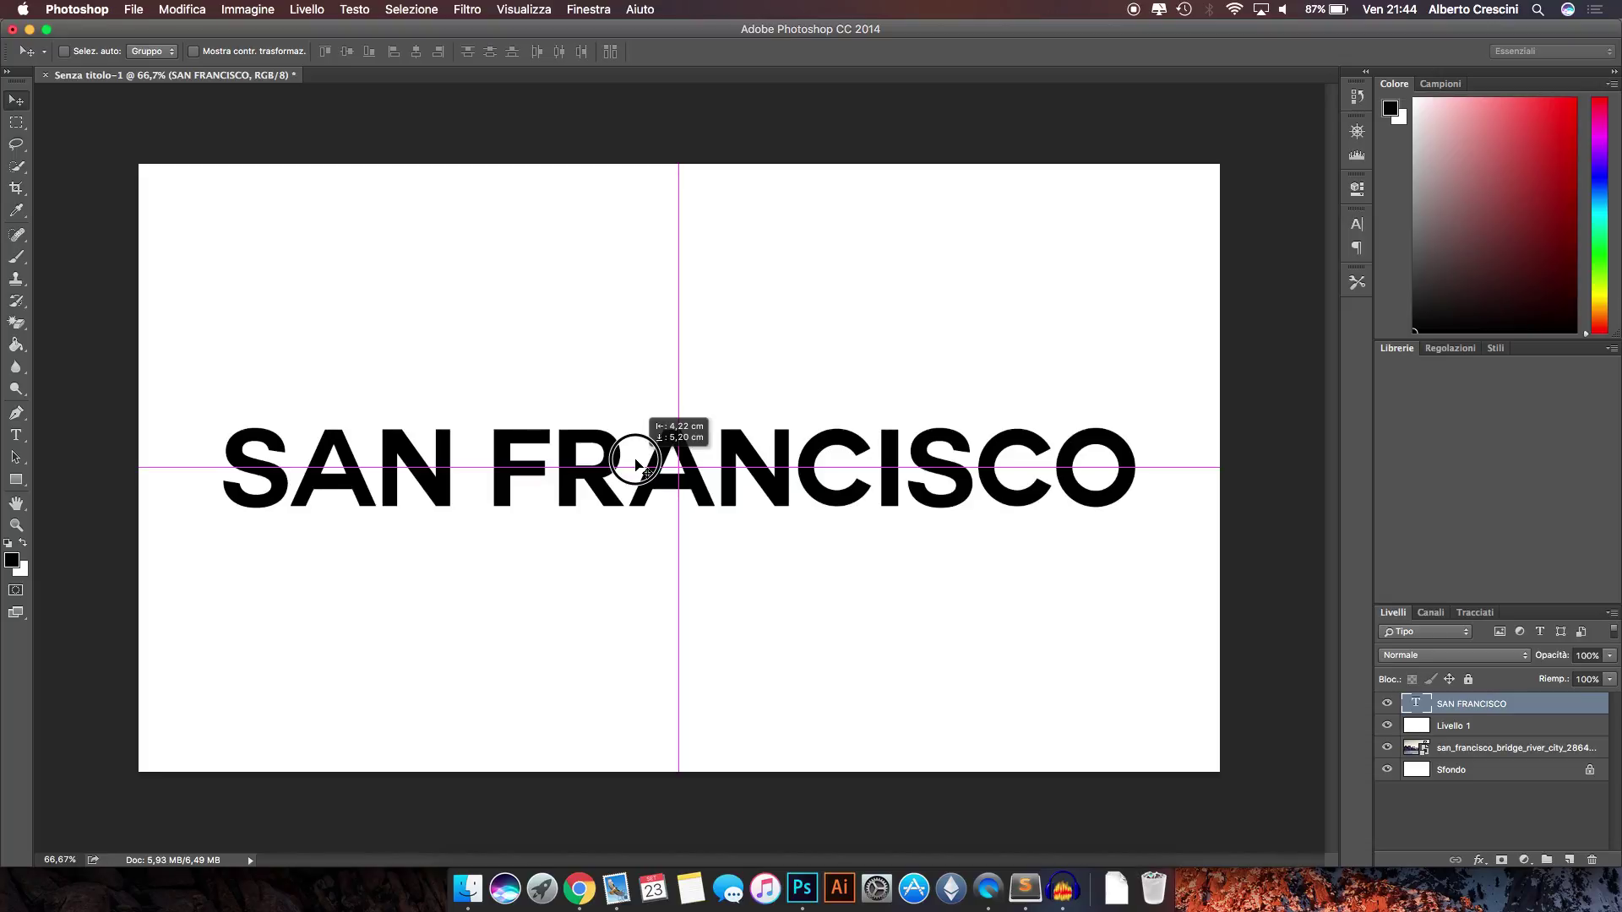
left_click_drag(635, 461, 635, 459)
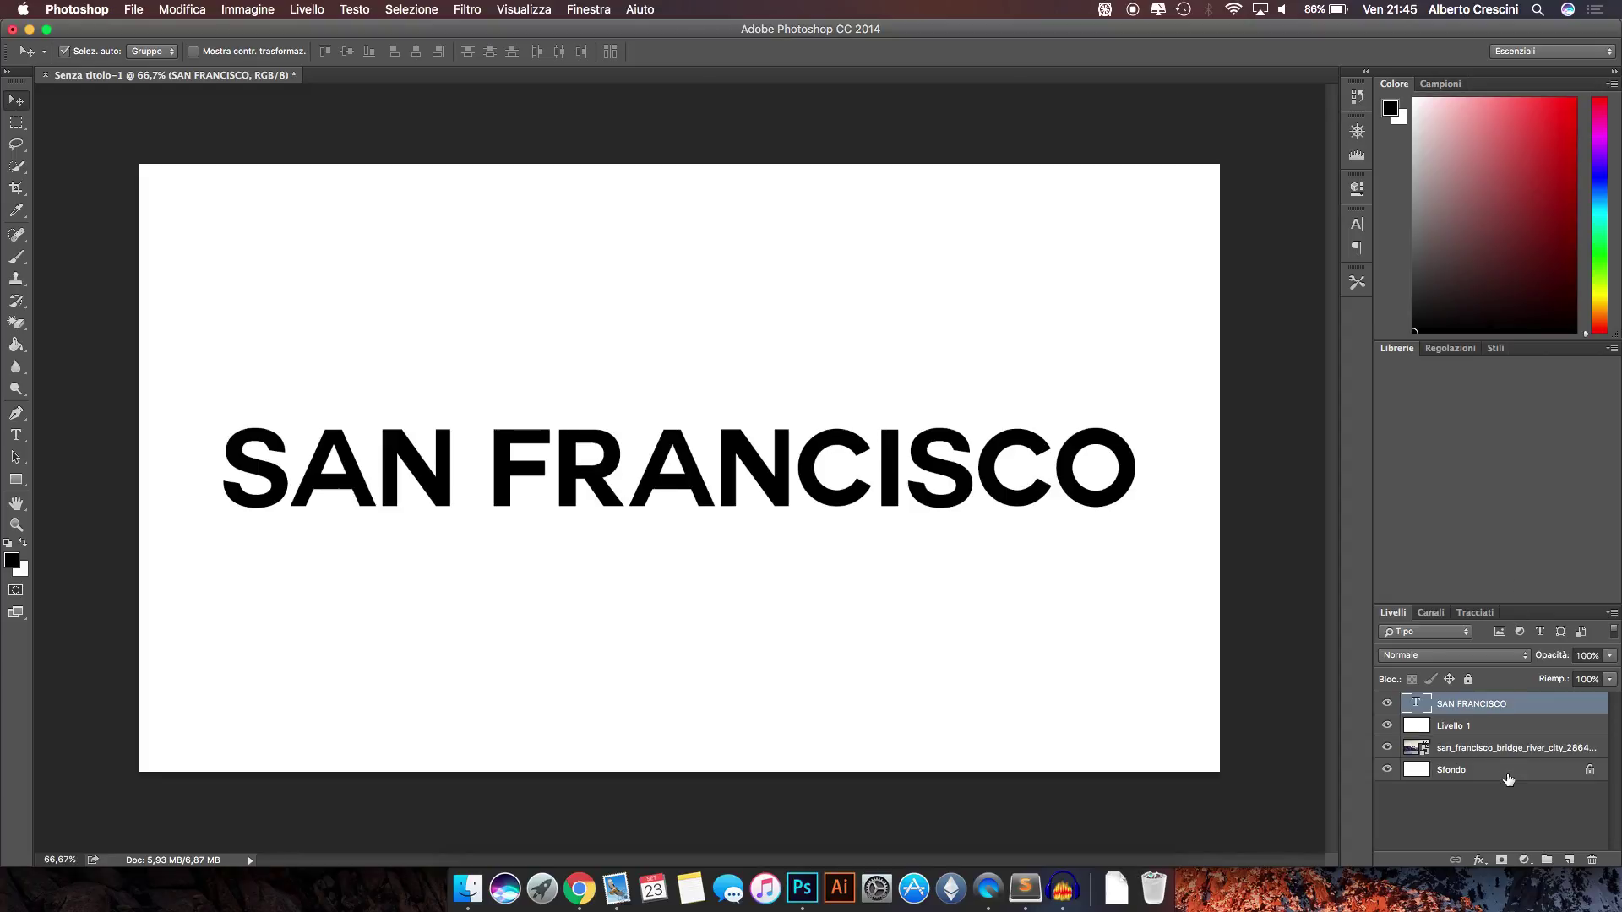
Group the SAN FRANCISCO text with Livello 1 into Gruppo 1 and open the text's Layer Style.
left_click(1463, 731, "shift")
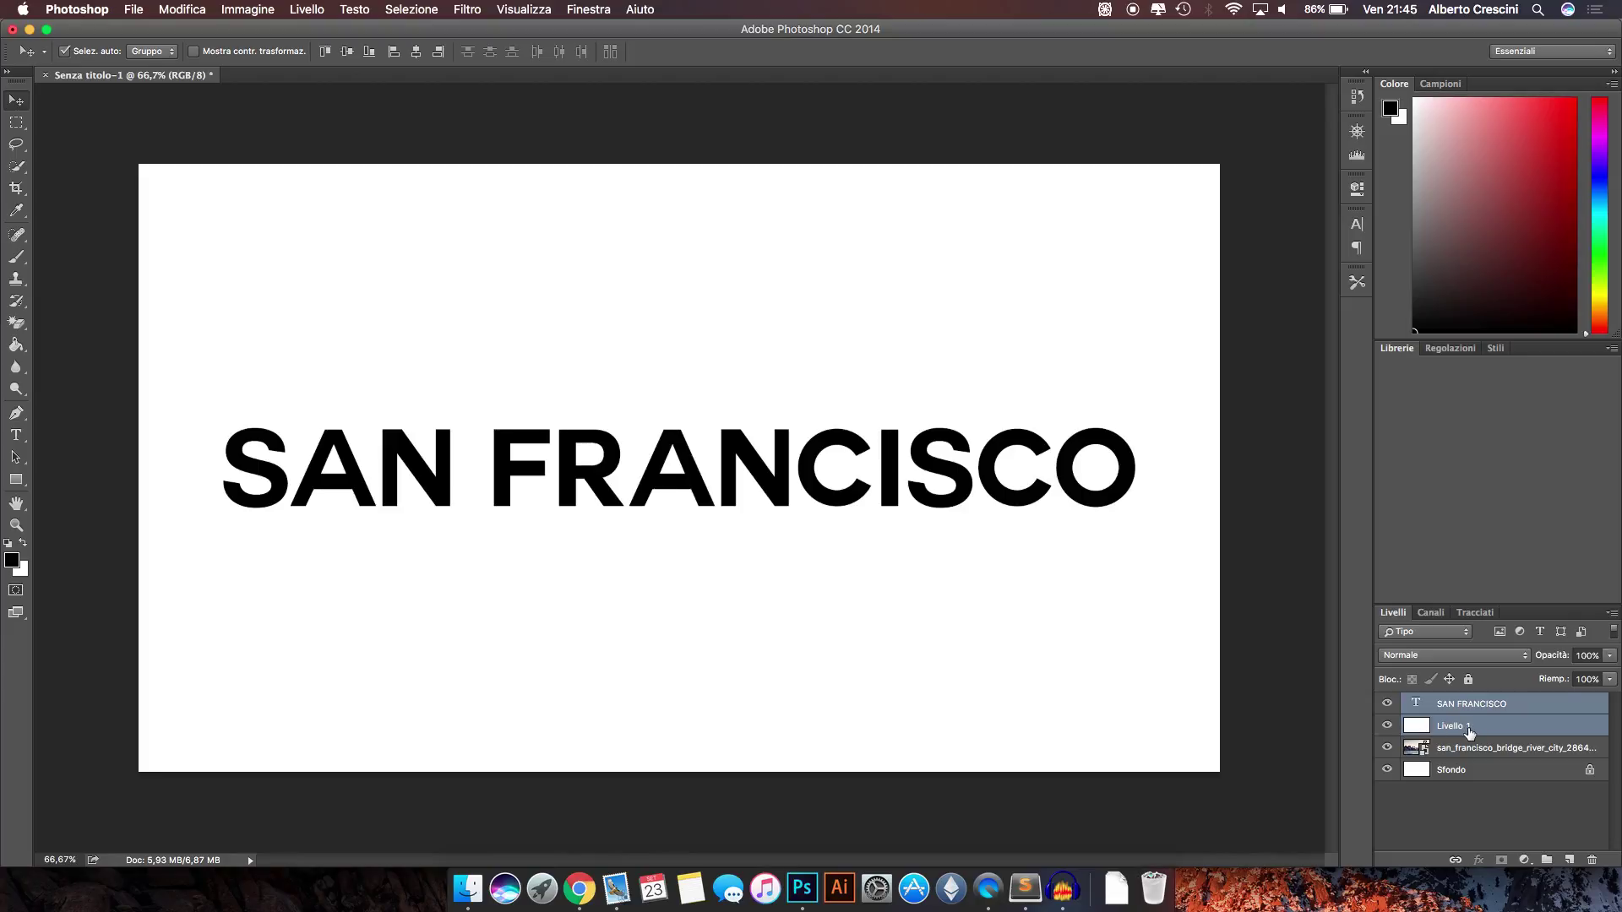
key("ctrl+g")
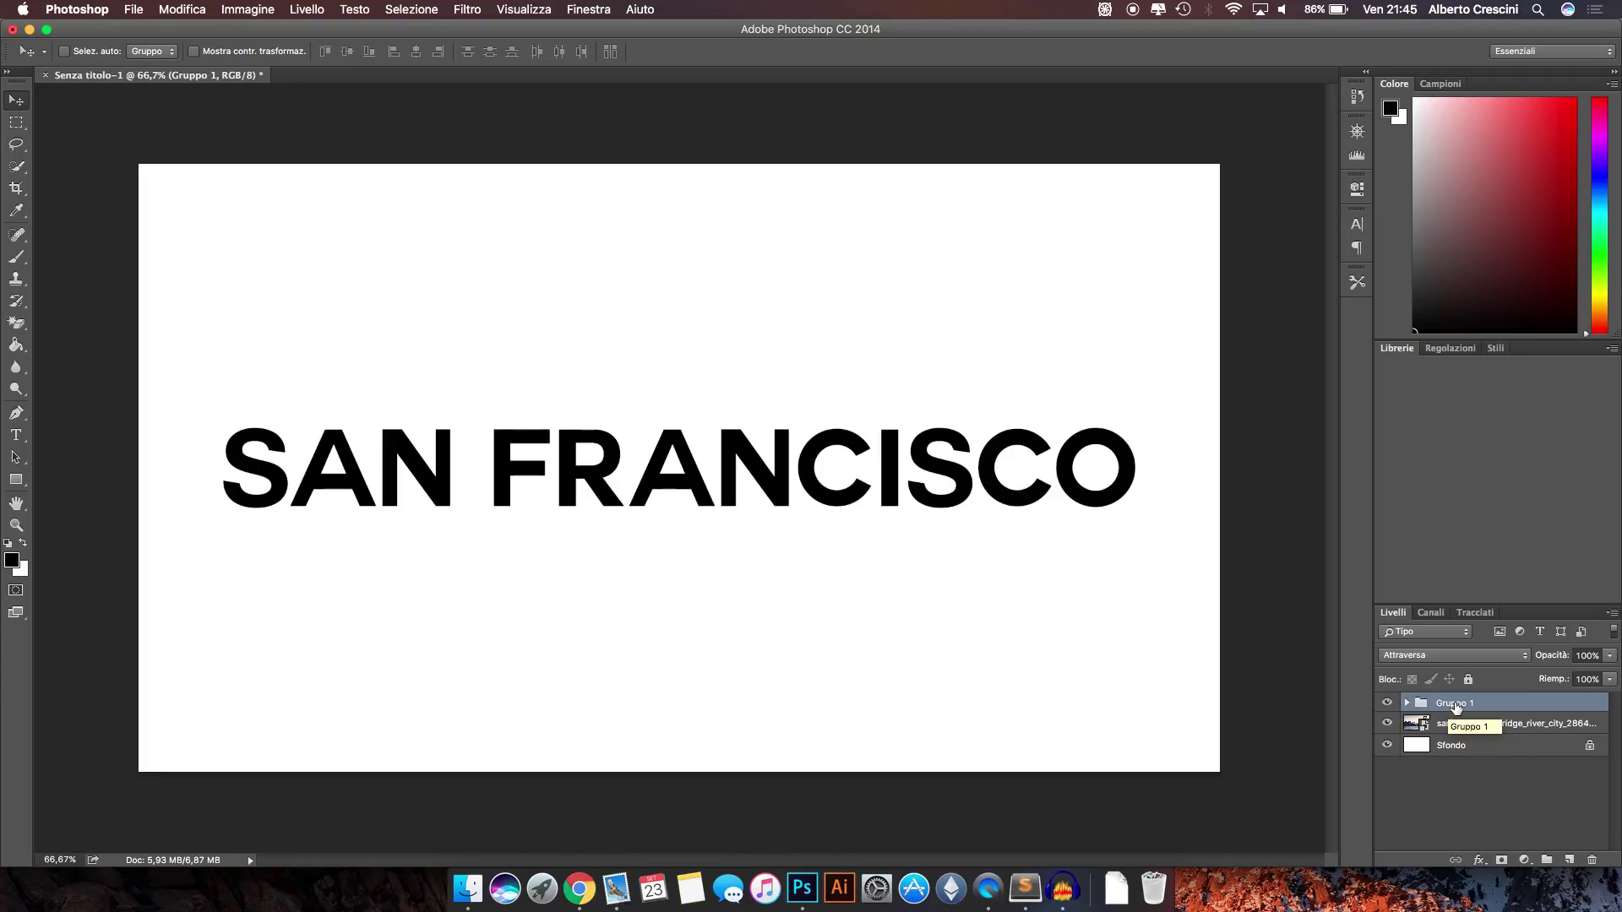
left_click(1407, 703)
left_click(1408, 724)
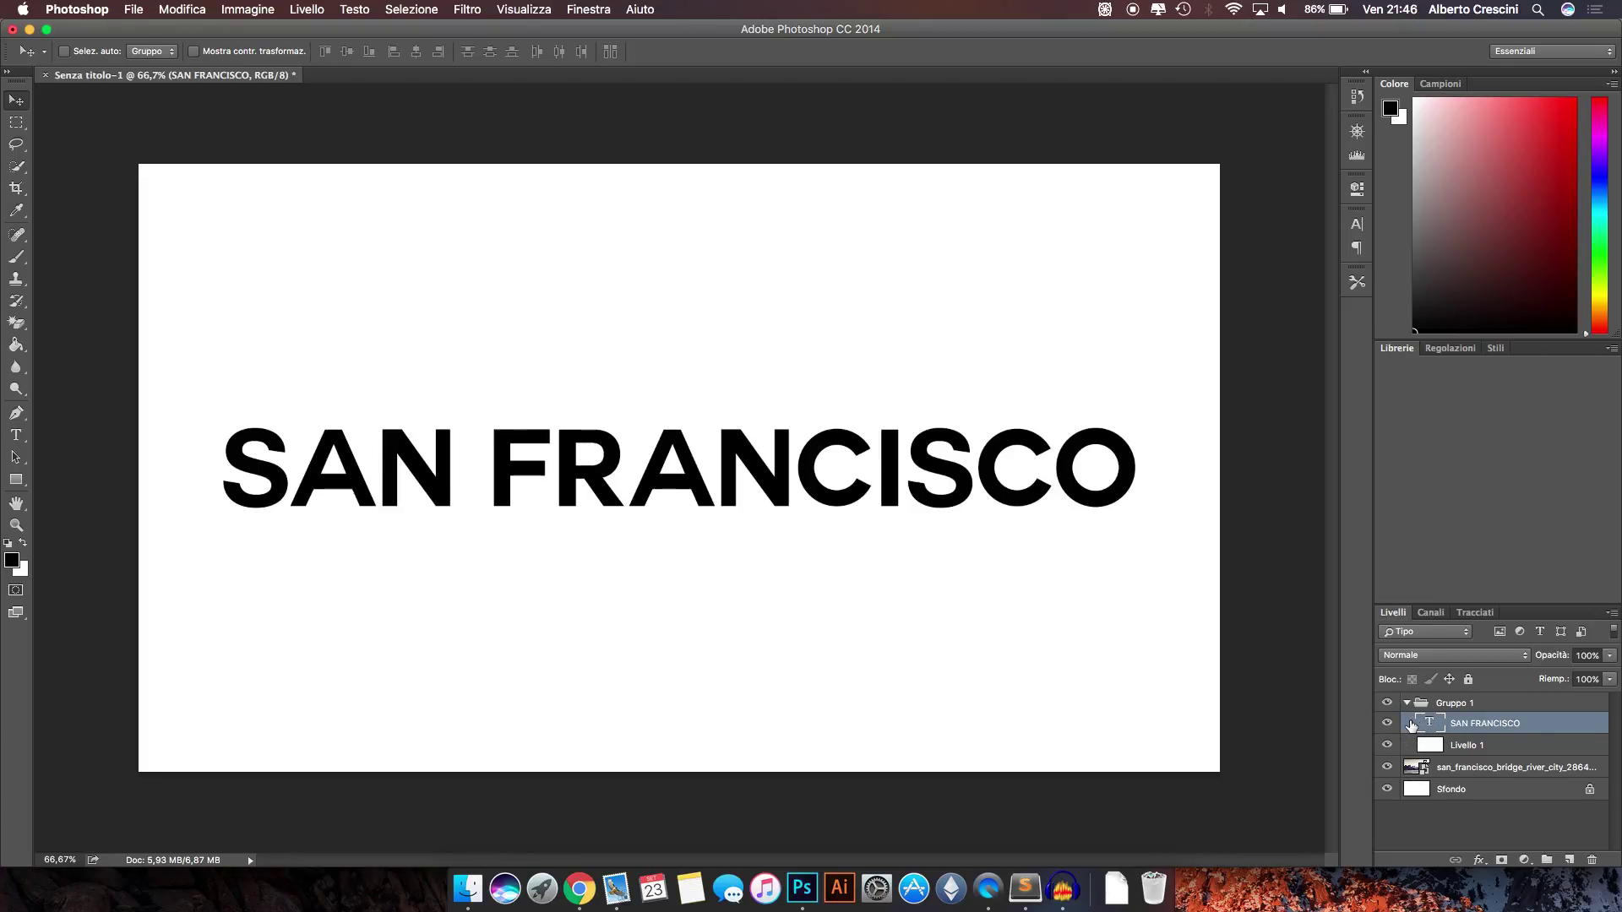
double_click(1411, 725)
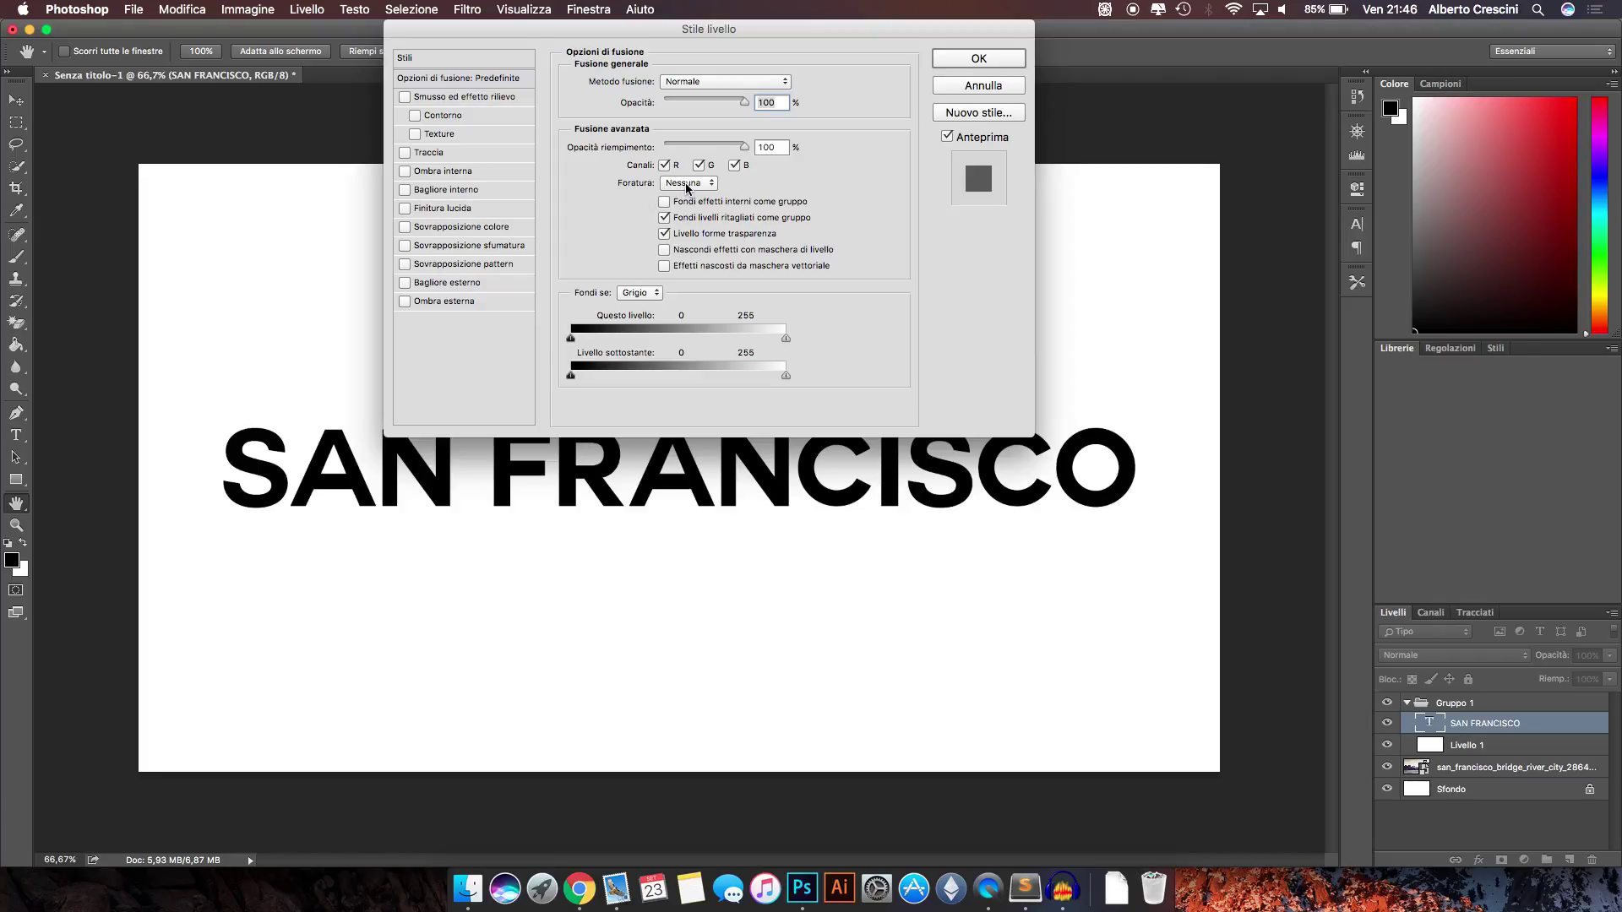
Set Knockout to Bassa and Fill Opacity to 0% on the SAN FRANCISCO text.
left_click(688, 185)
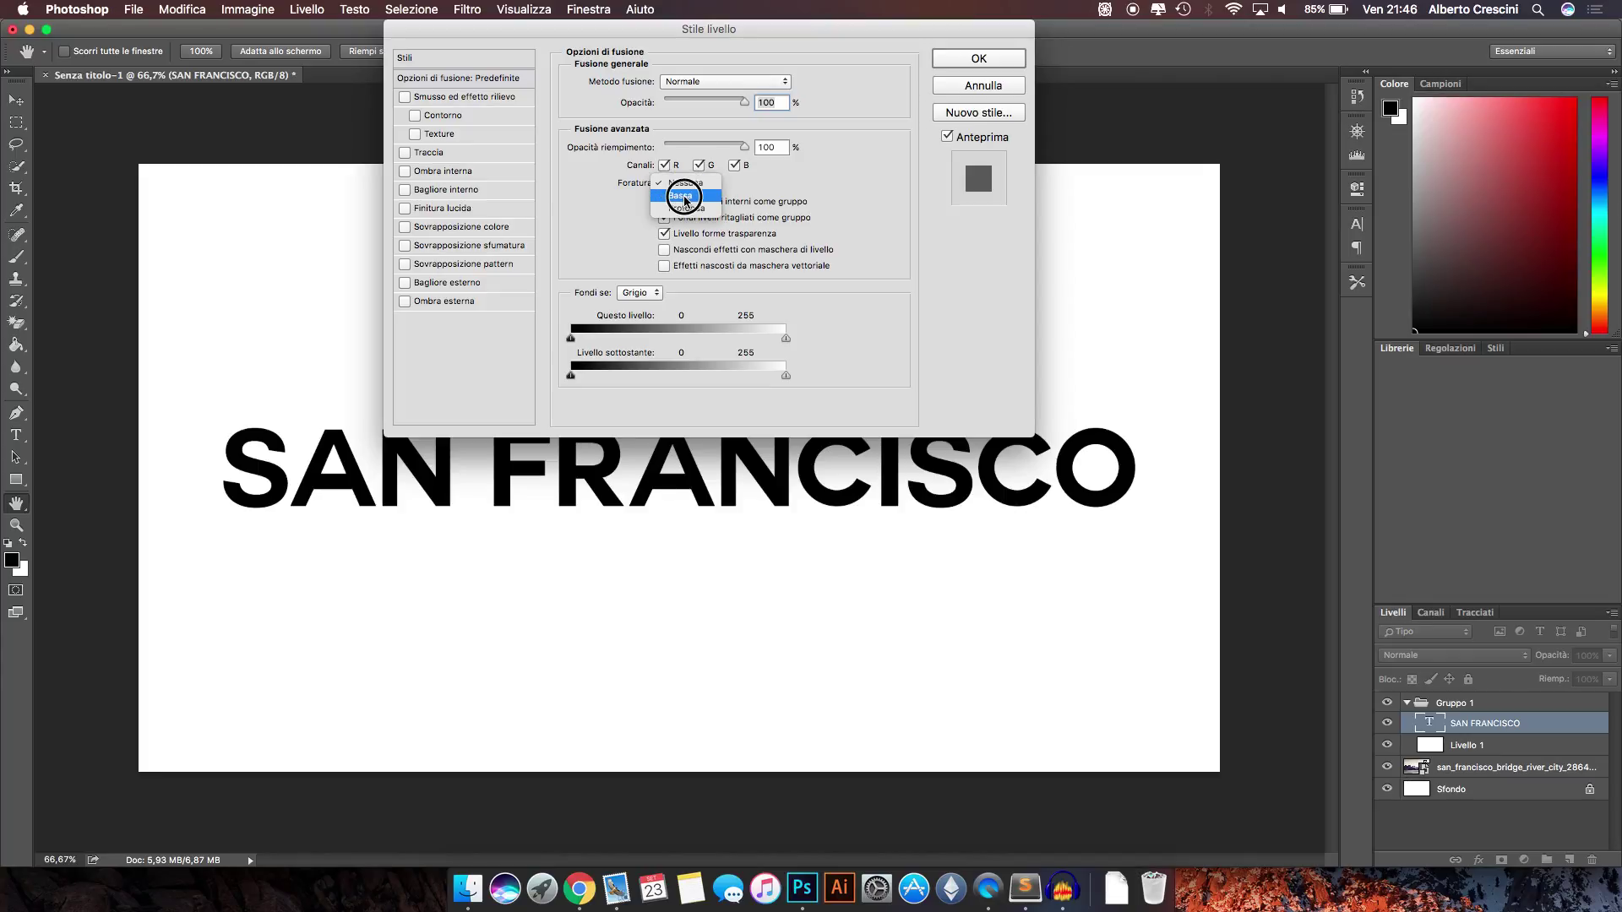
left_click(686, 200)
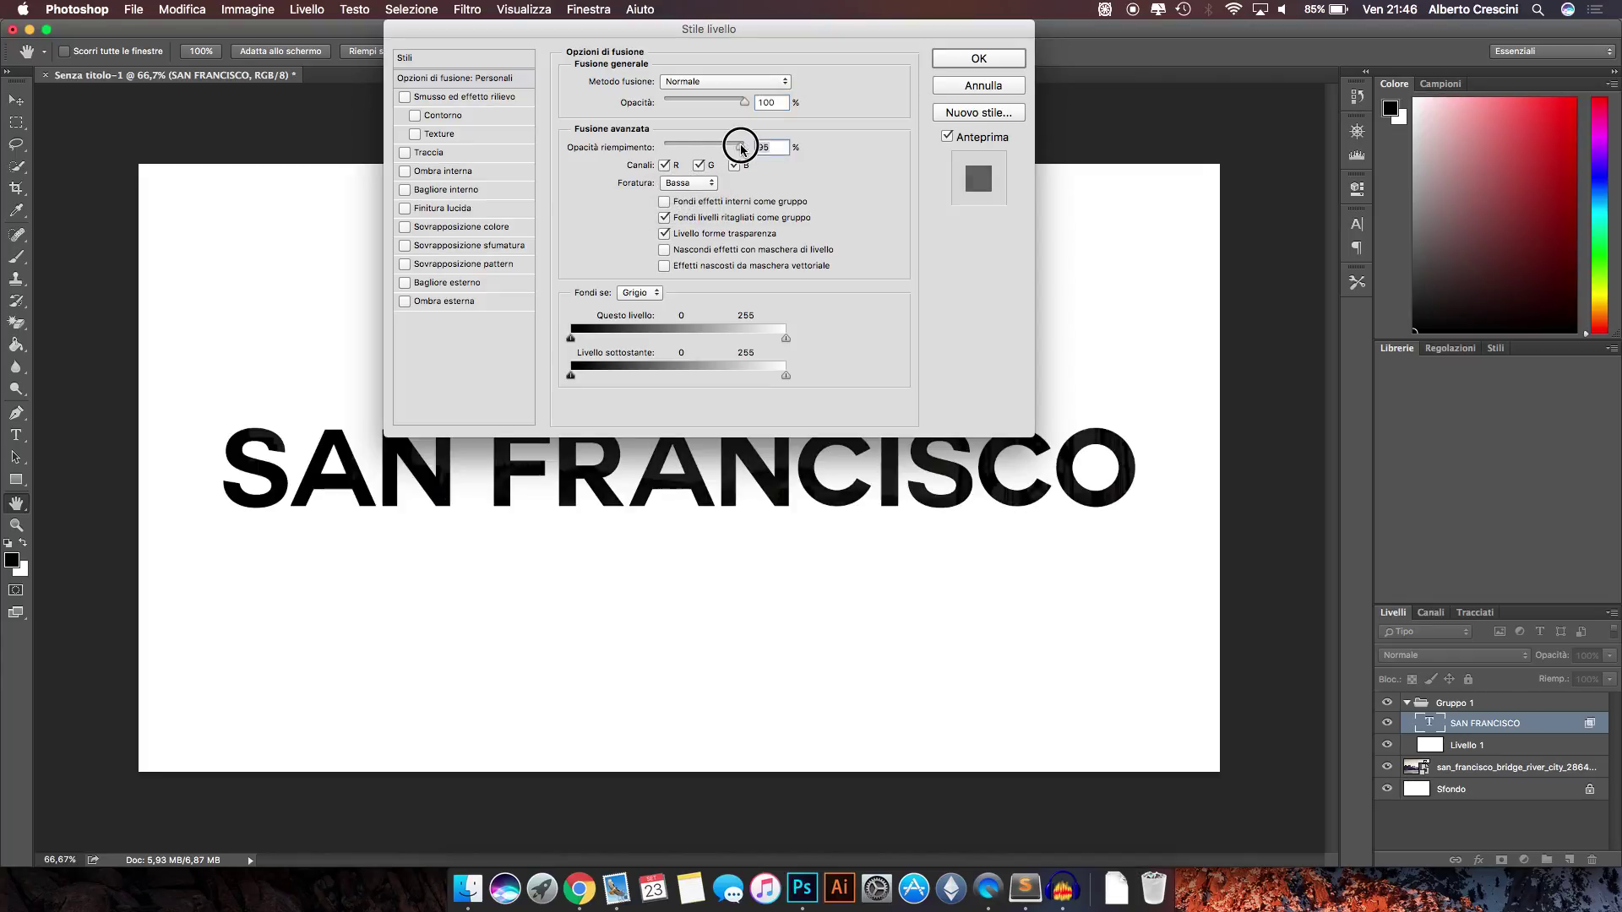
left_click_drag(743, 145, 639, 158)
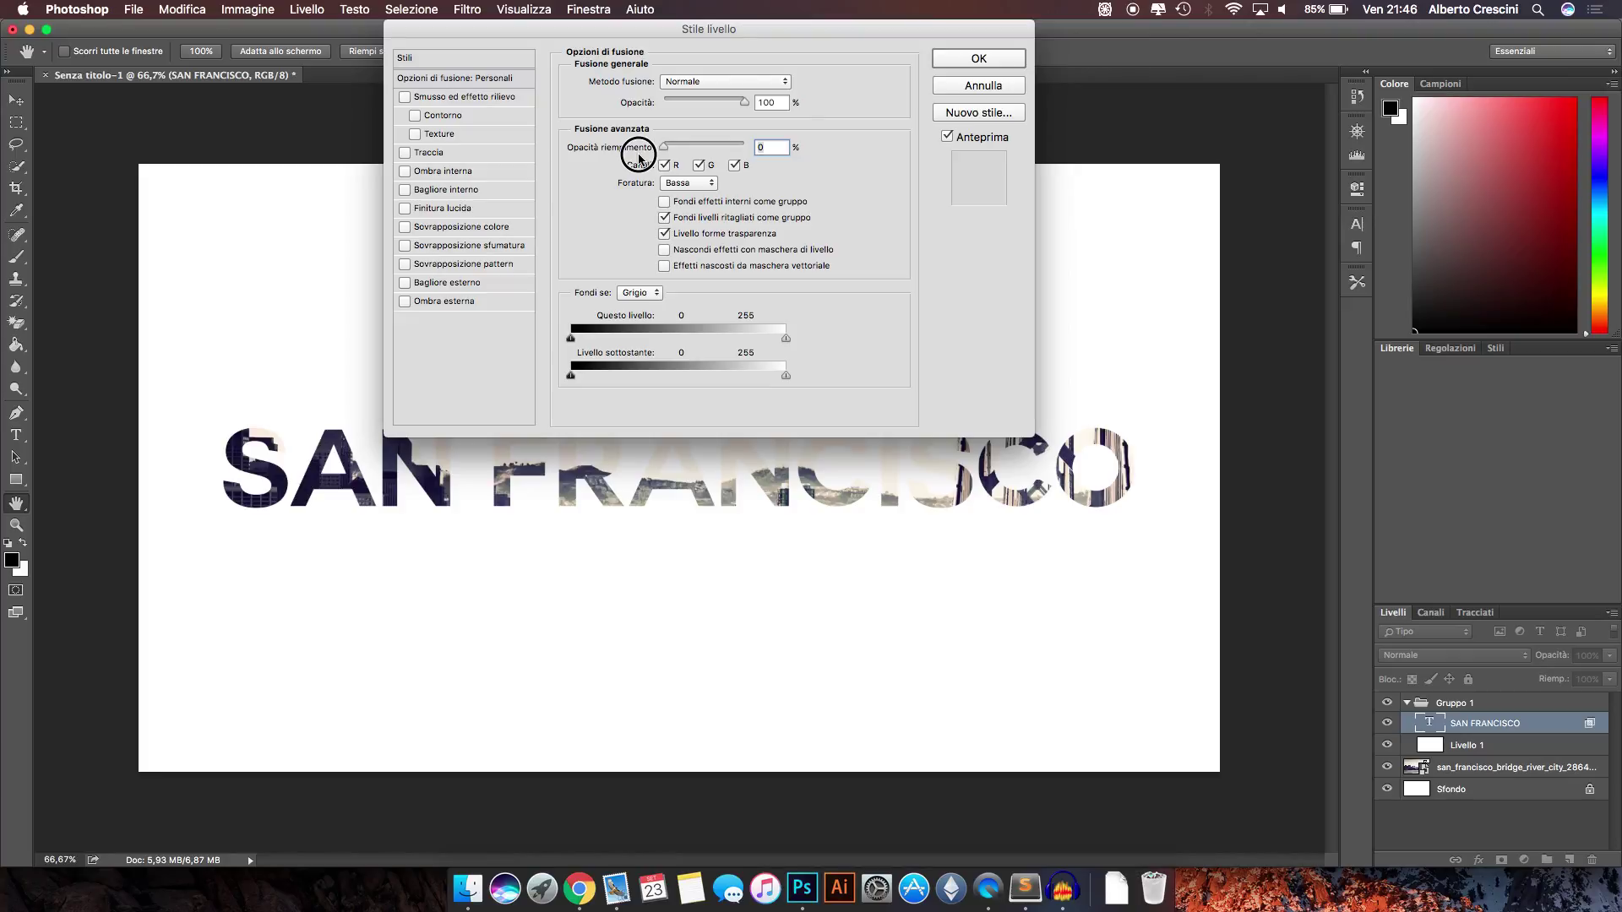
left_click(971, 59)
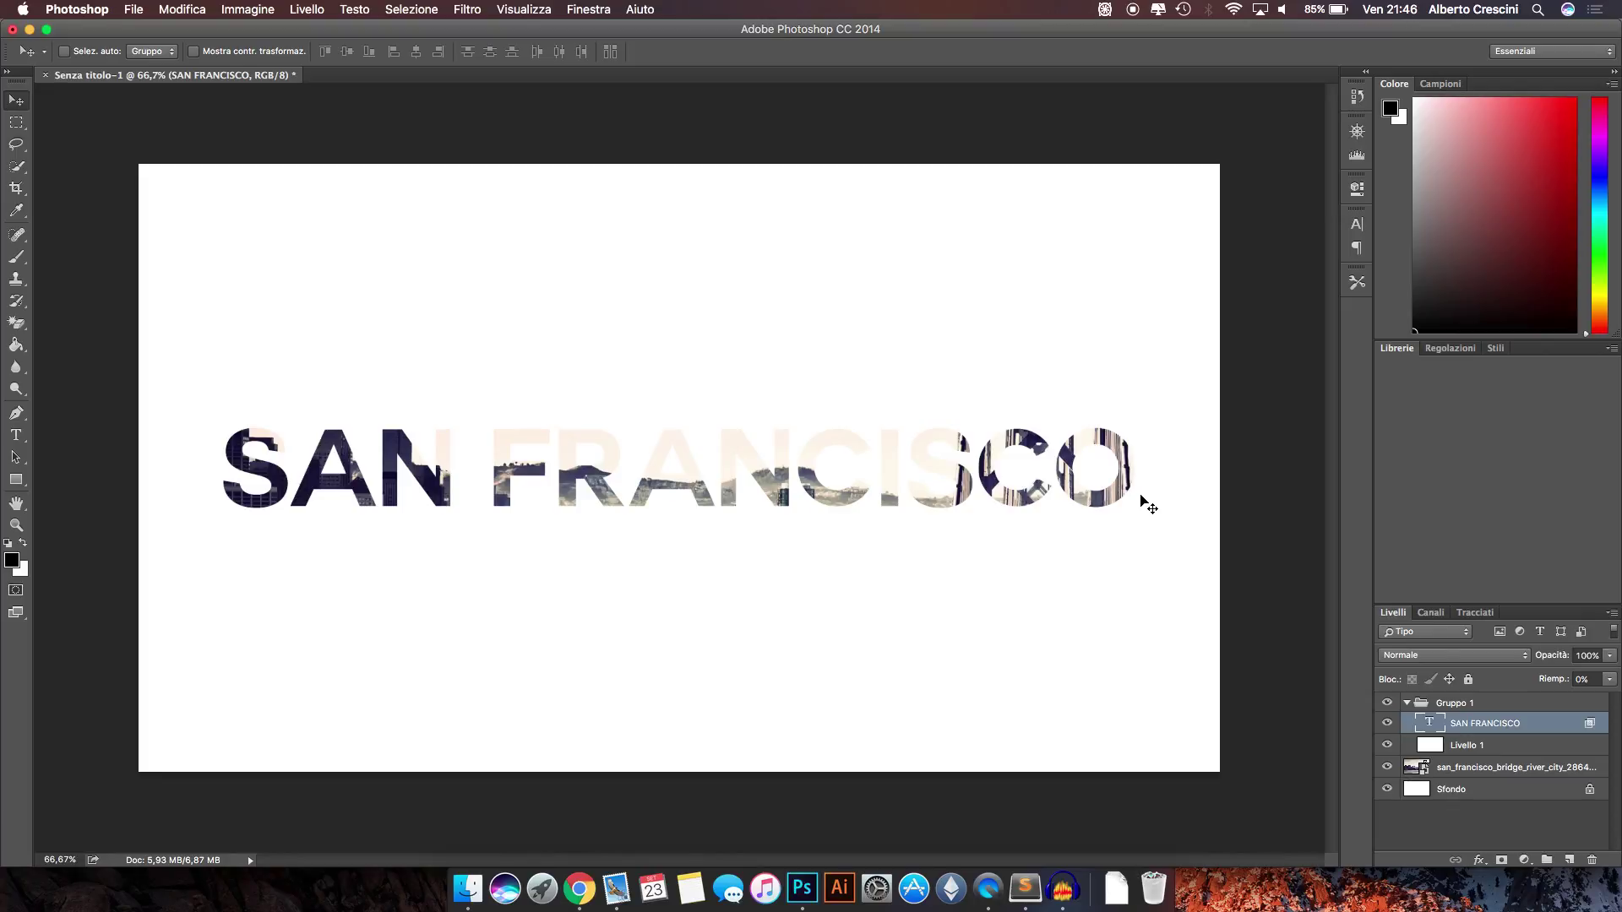
Transform Livello 1 into a horizontal white band behind the text by pulling in its top and bottom edges.
left_click(1484, 747)
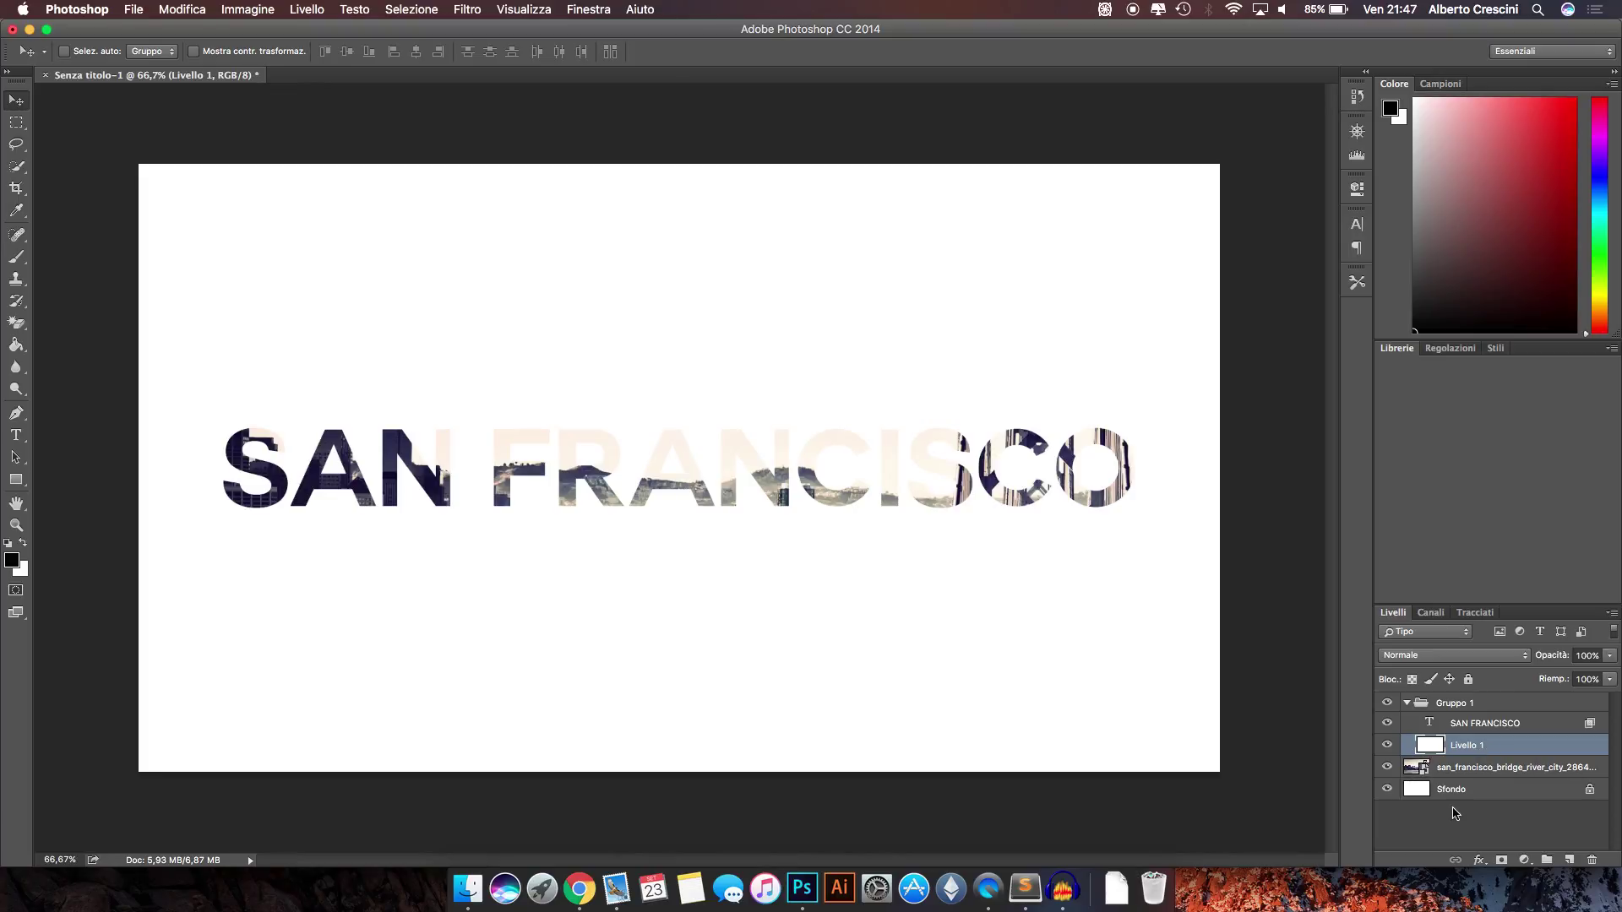
key("super")
key("super+t")
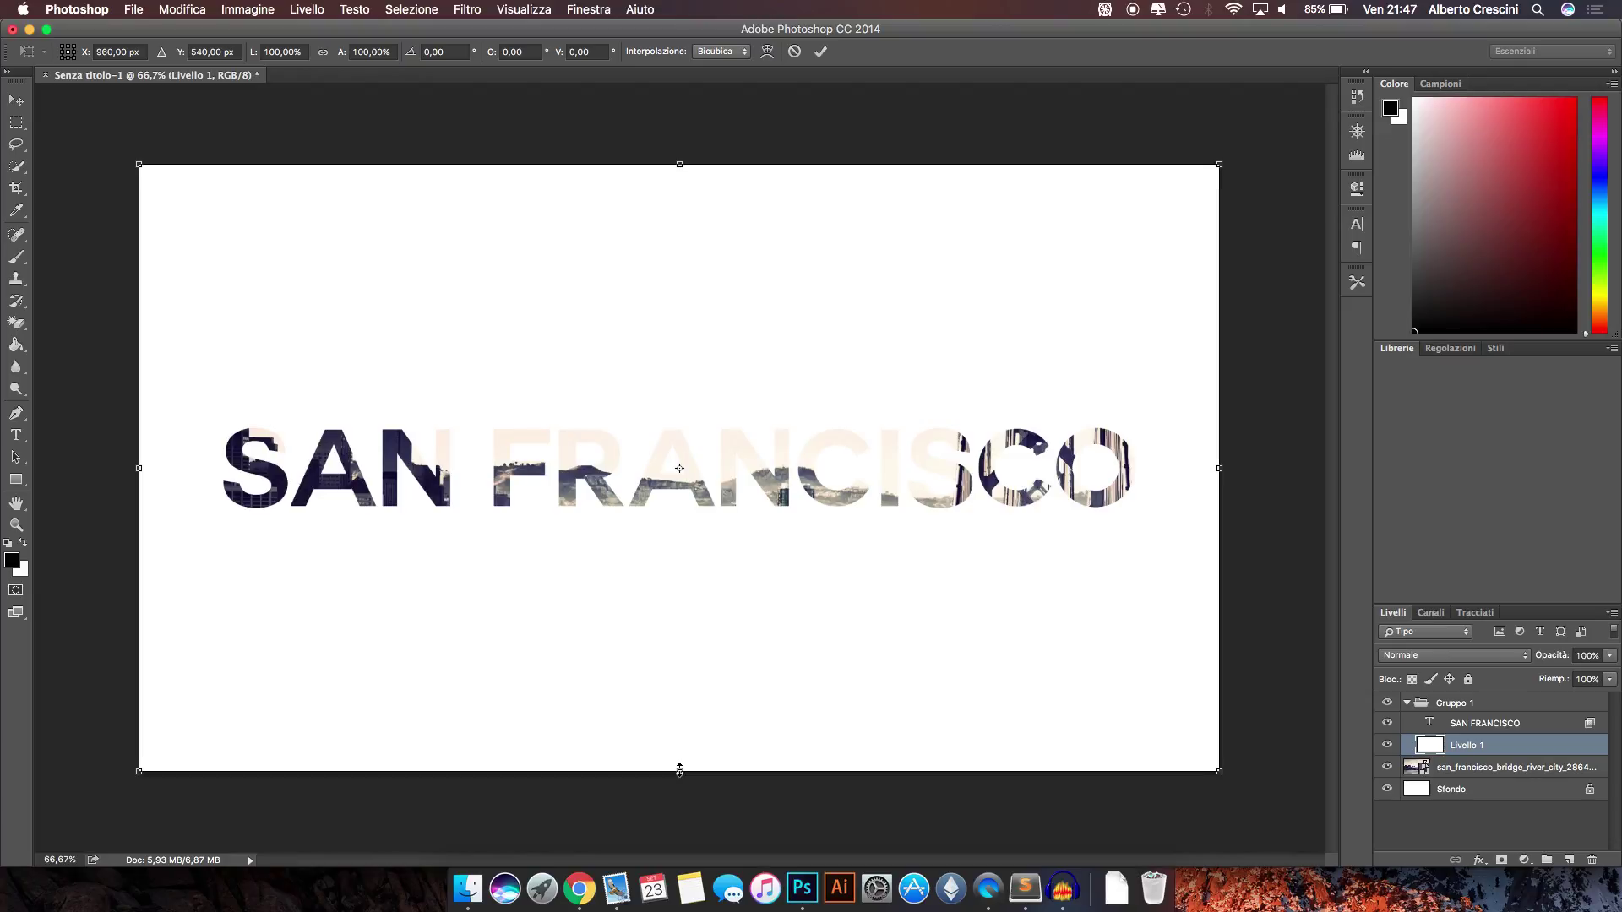
left_click_drag(680, 770, 675, 537)
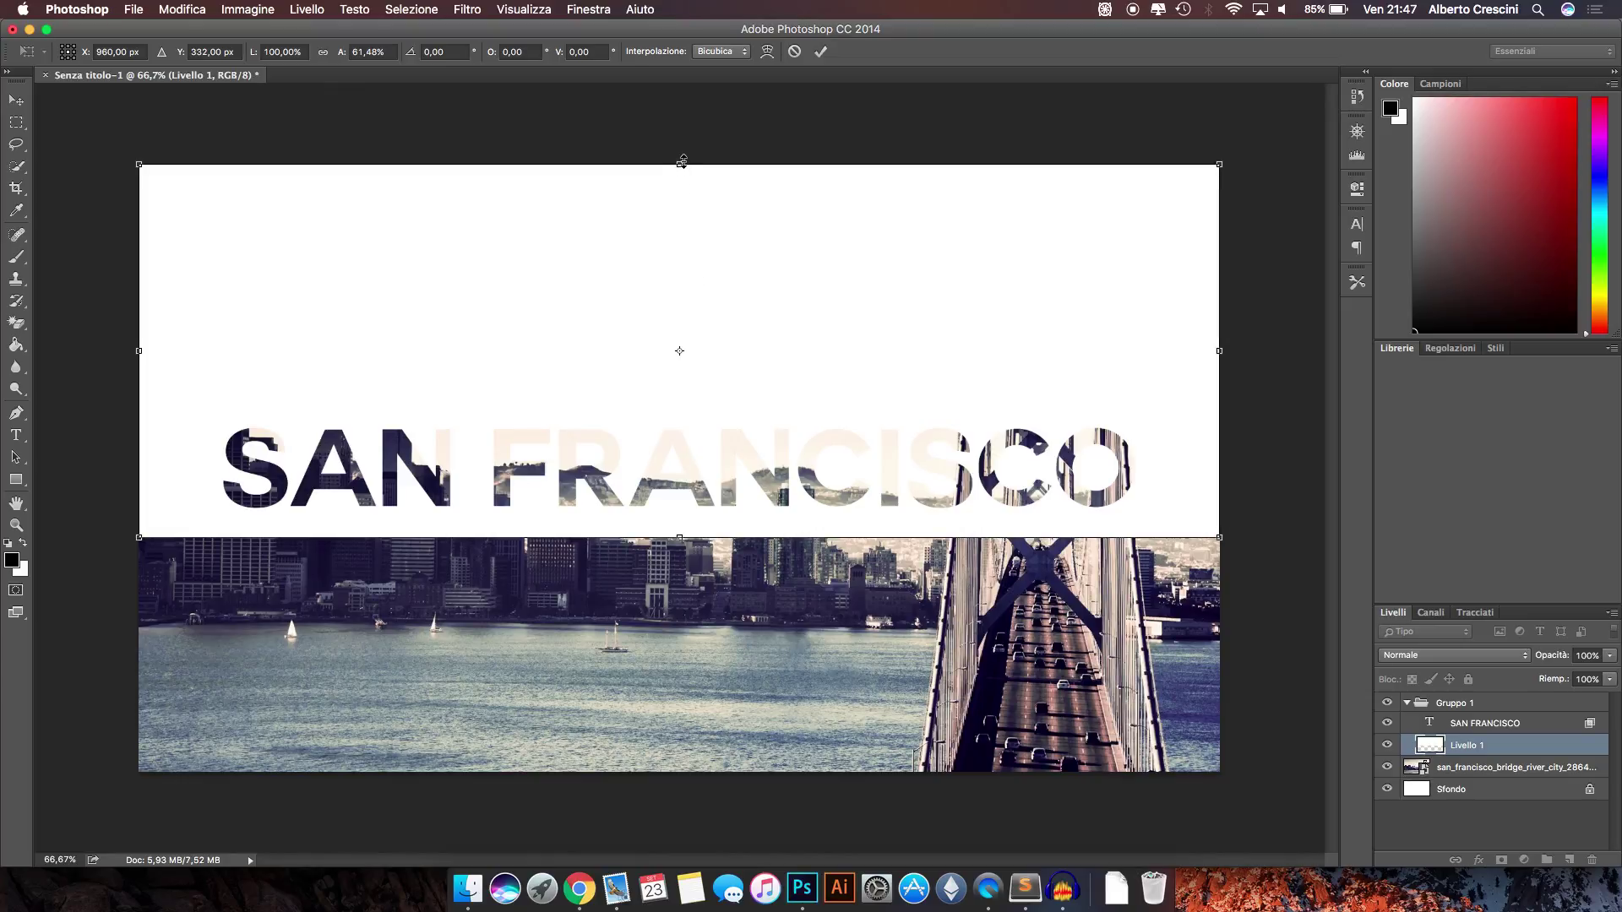
left_click_drag(682, 163, 680, 397)
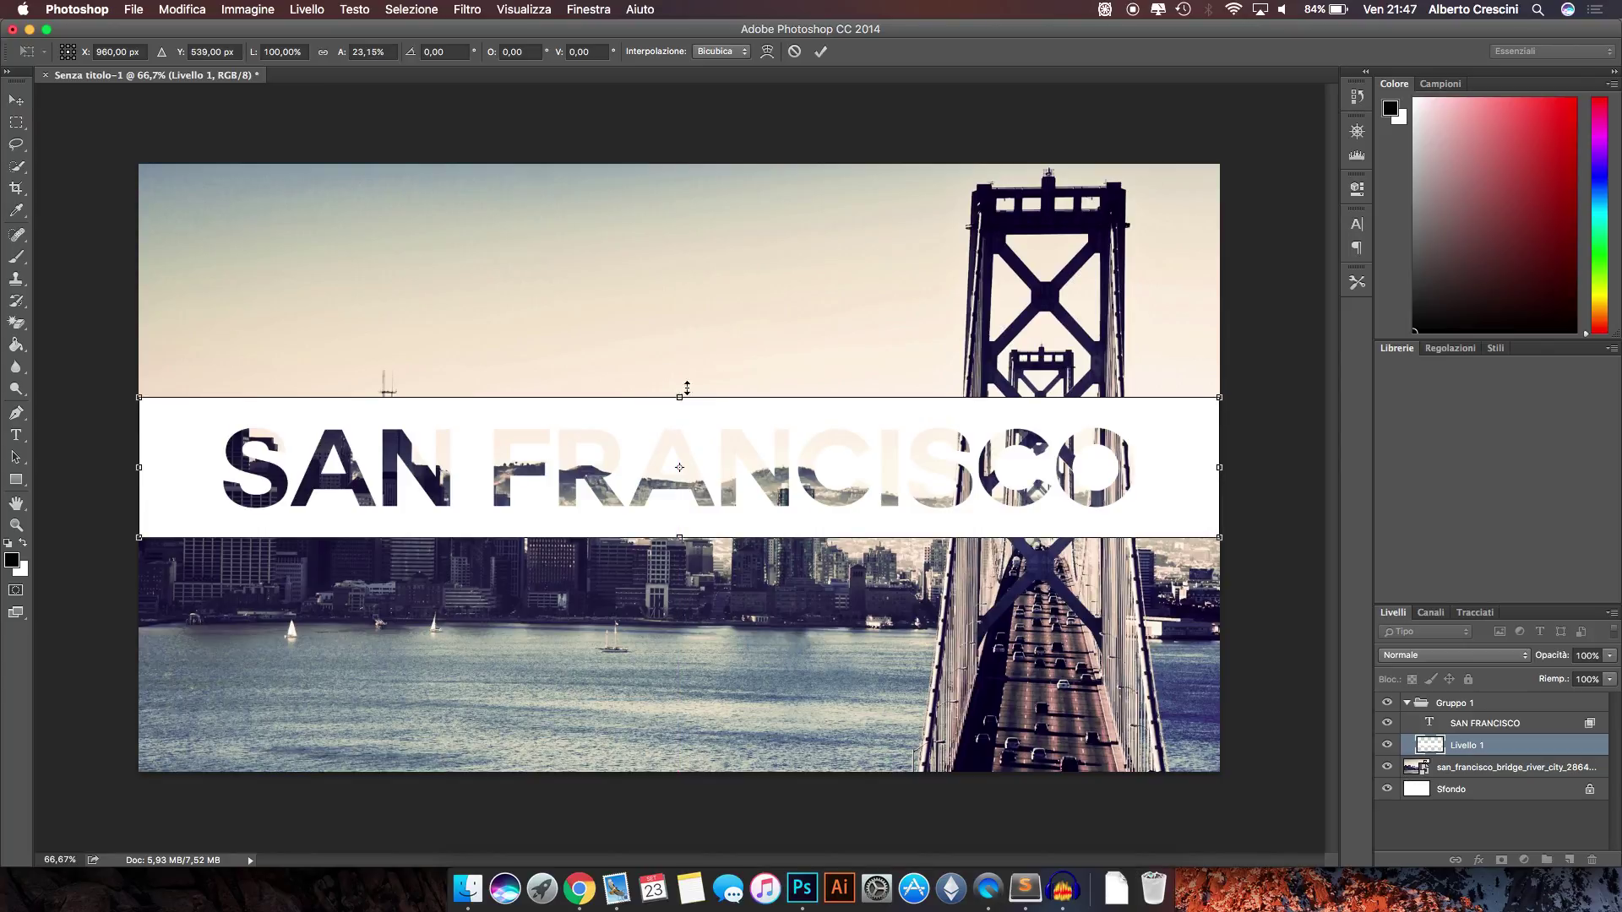
key("Return")
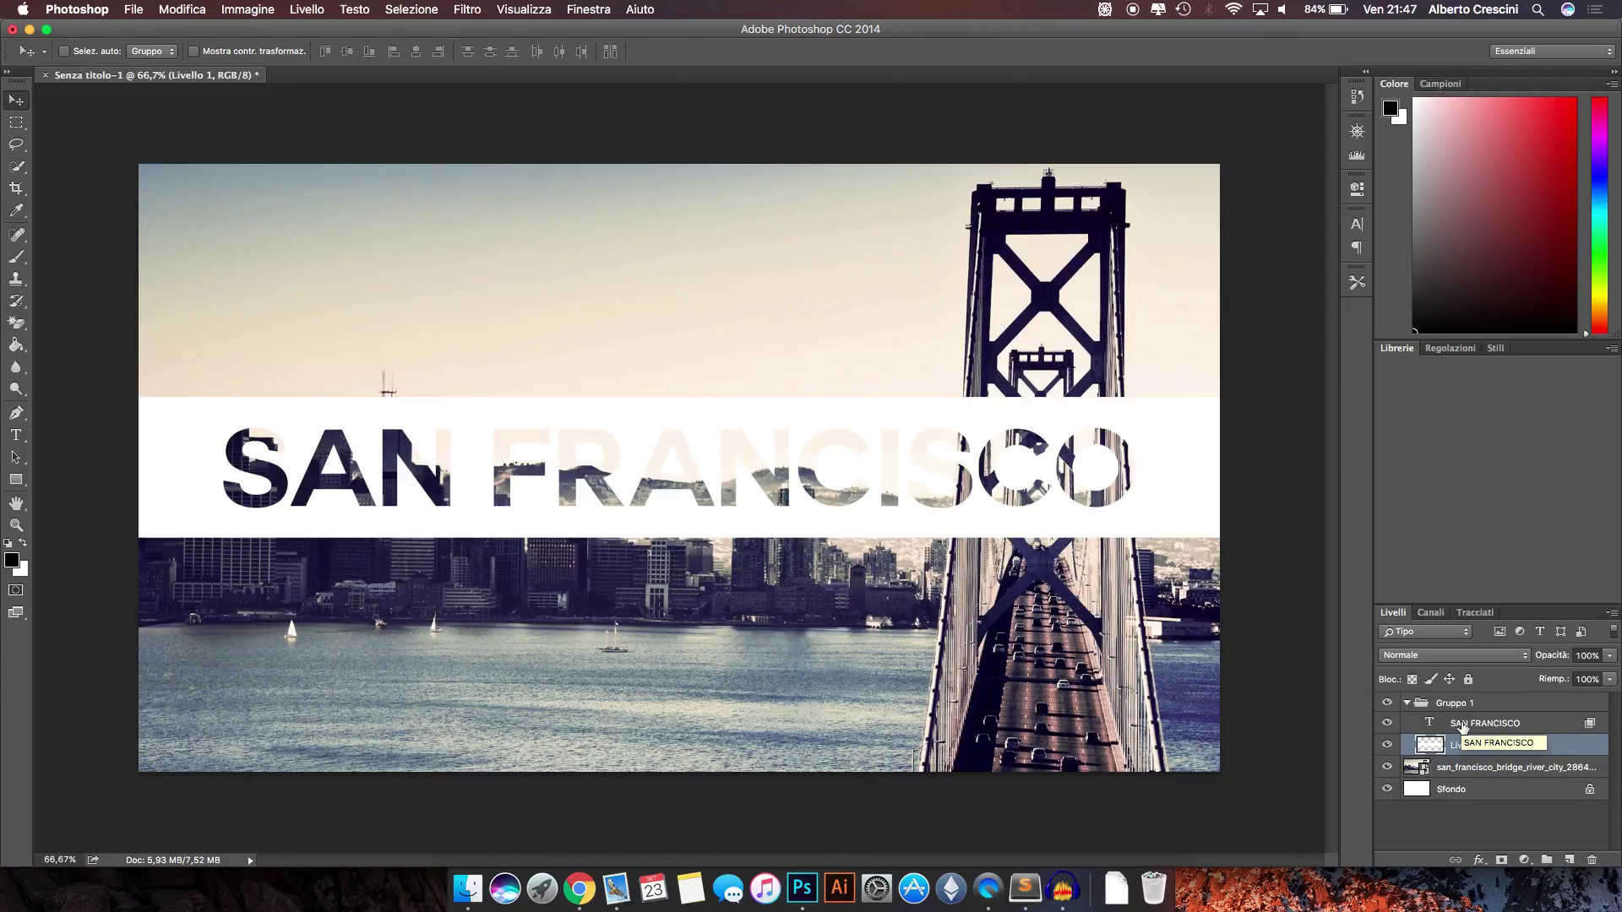
Enable Ombra interna (Inner Shadow) in the SAN FRANCISCO layer's style.
double_click(1521, 724)
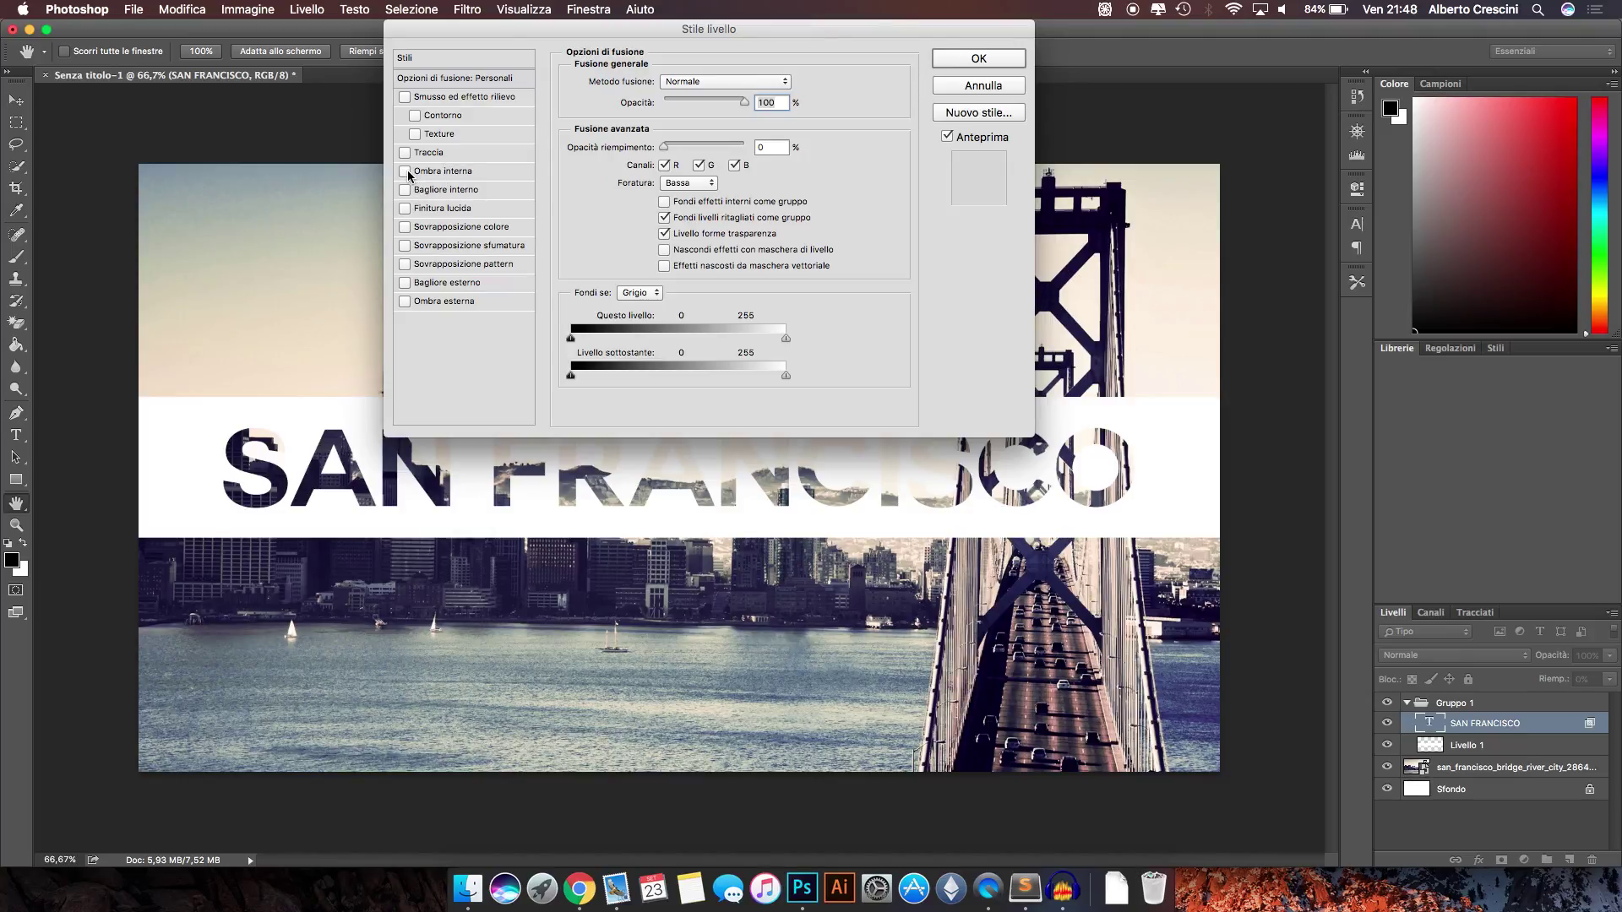
left_click(405, 172)
left_click(972, 57)
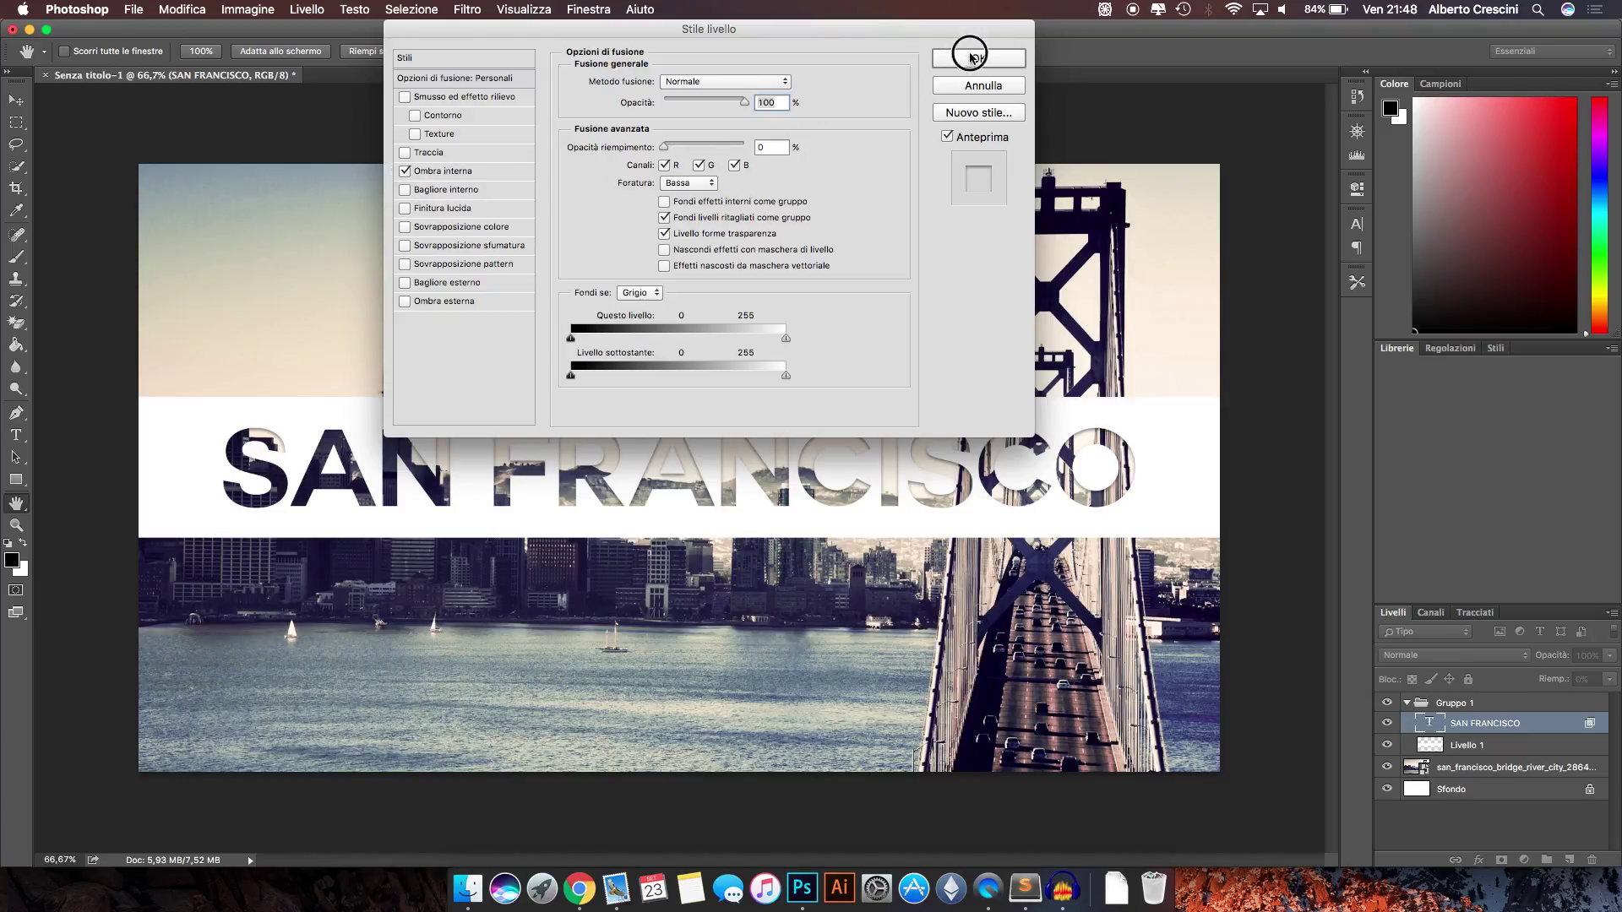